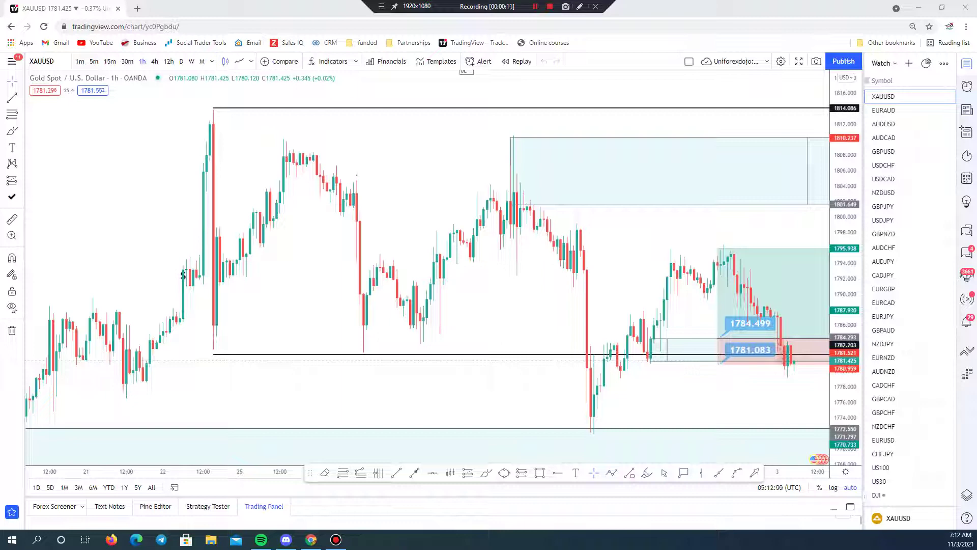
# Step: Zoom and pan the XAUUSD chart around the long position and switch to 15-minute candles
pyautogui.scroll(5, 778, 214)
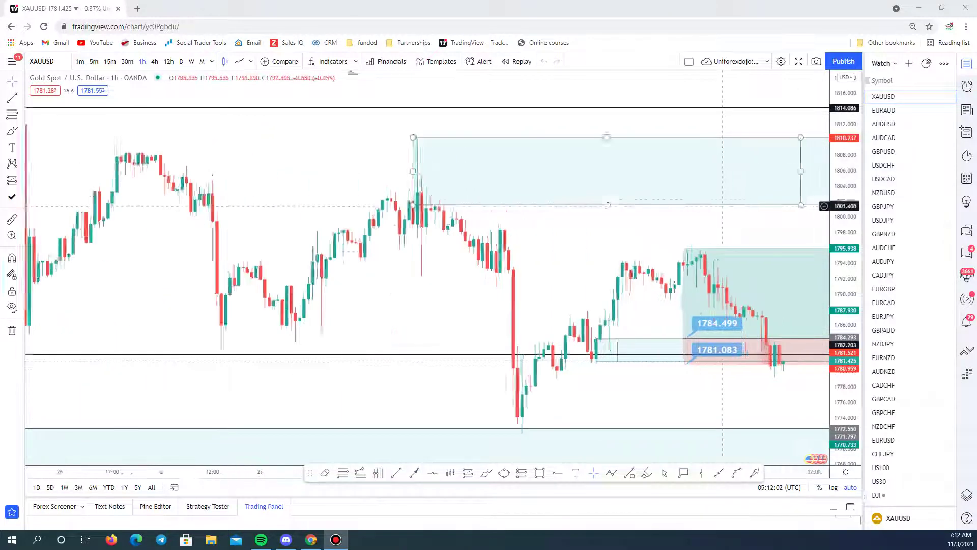
pyautogui.scroll(-4, 814, 381)
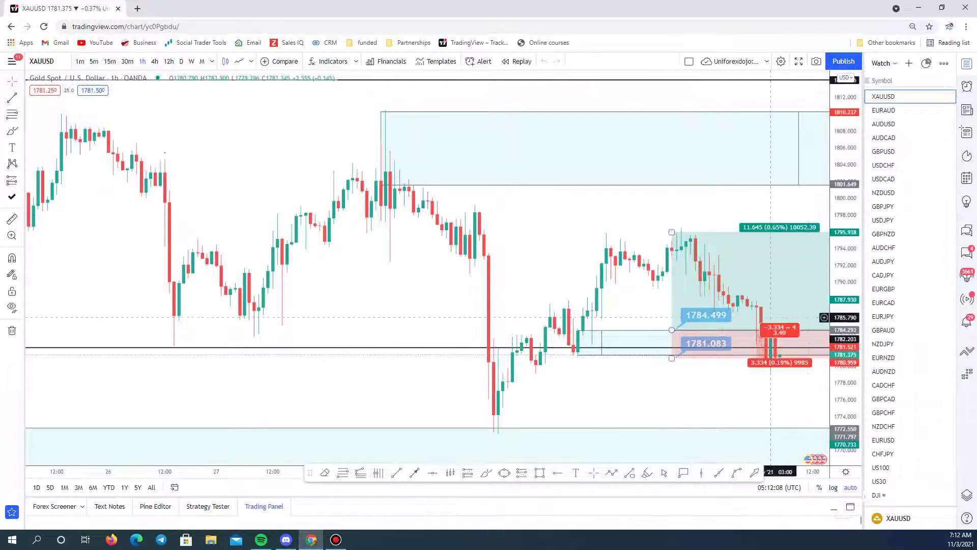
pyautogui.scroll(4, 681, 210)
pyautogui.moveTo(681, 210); pyautogui.dragTo(658, 211)
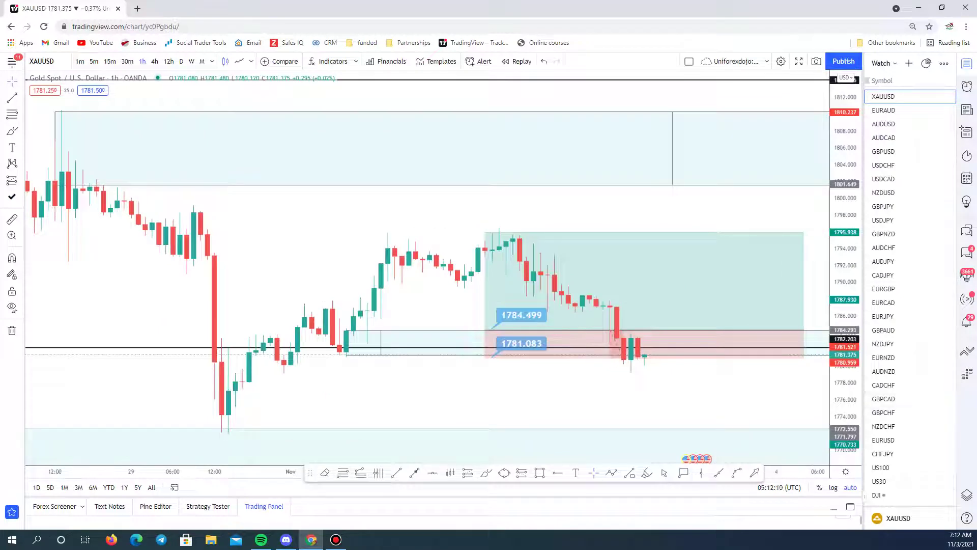
pyautogui.moveTo(845, 414); pyautogui.dragTo(844, 311)
pyautogui.scroll(4, 789, 364)
pyautogui.moveTo(178, 142); pyautogui.dragTo(231, 123)
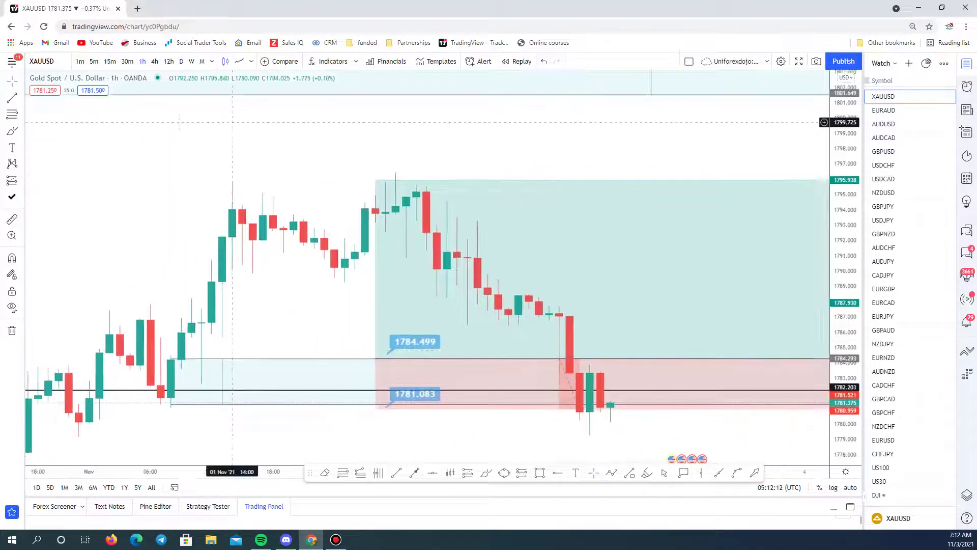
pyautogui.click(110, 61)
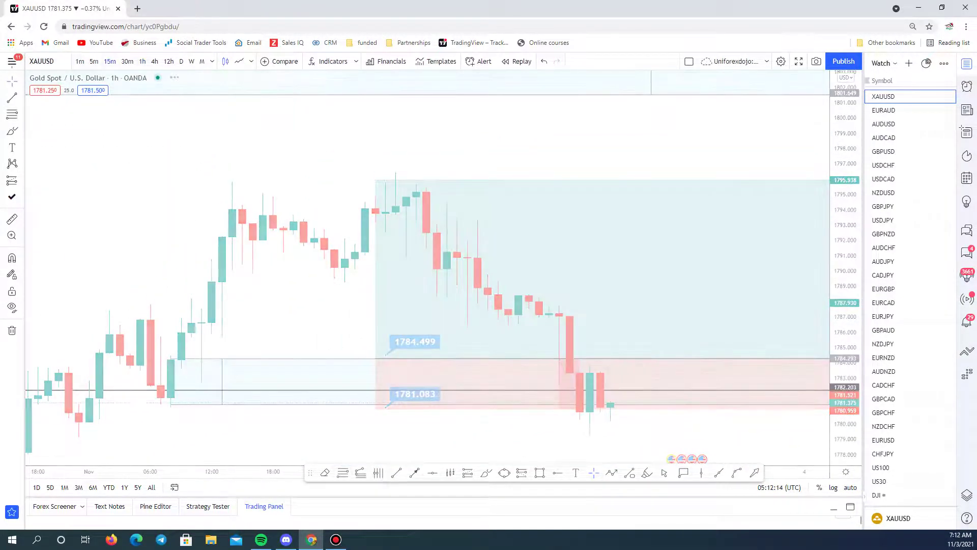
pyautogui.scroll(-5, 428, 348)
# Step: Move the gold long position's entry to start at the latest candles
pyautogui.scroll(1, 597, 389)
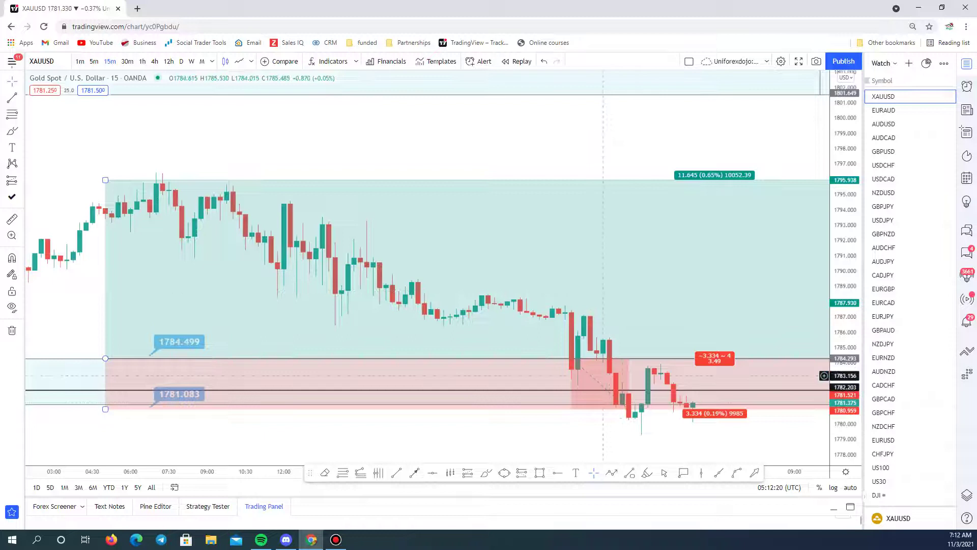
pyautogui.click(654, 432)
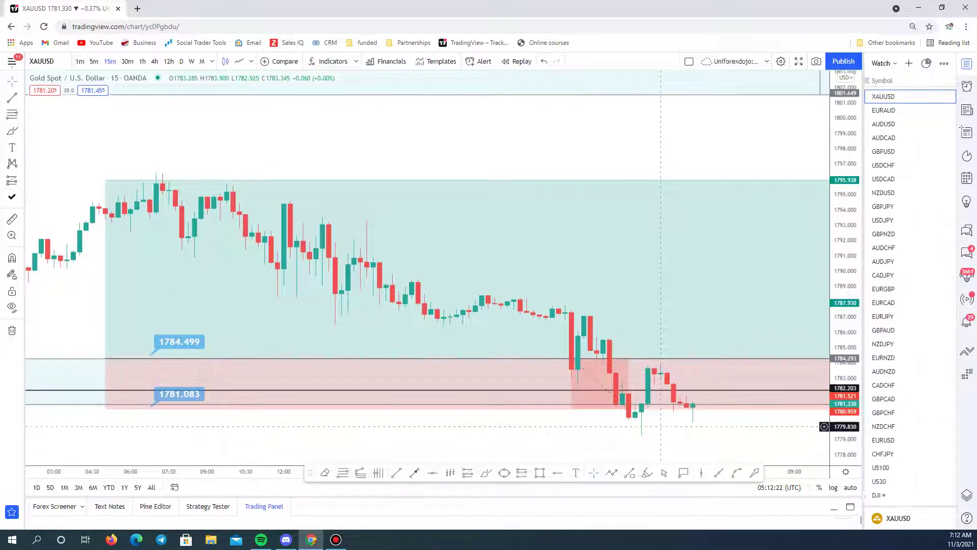
pyautogui.click(685, 356)
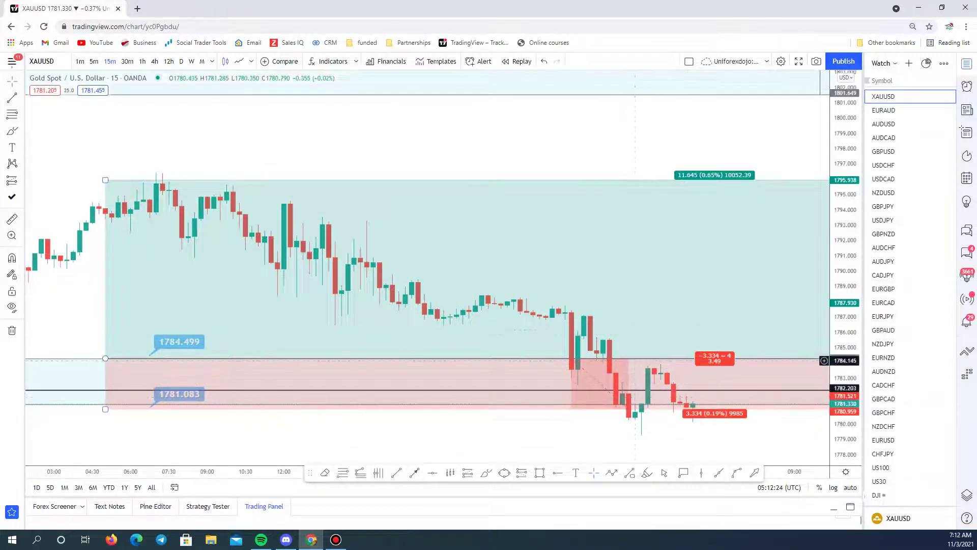
pyautogui.scroll(-3, 458, 351)
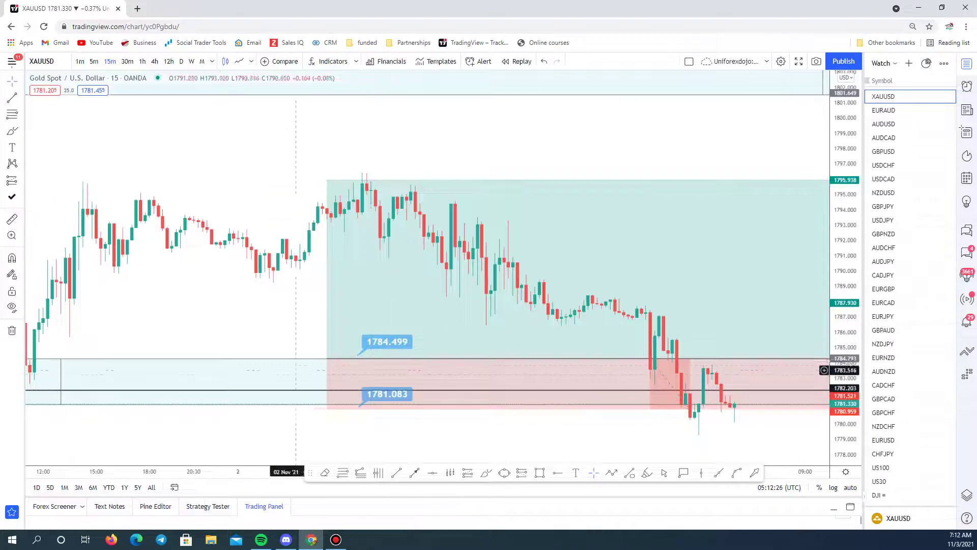
pyautogui.moveTo(323, 360); pyautogui.dragTo(690, 357)
pyautogui.moveTo(597, 255); pyautogui.dragTo(284, 198)
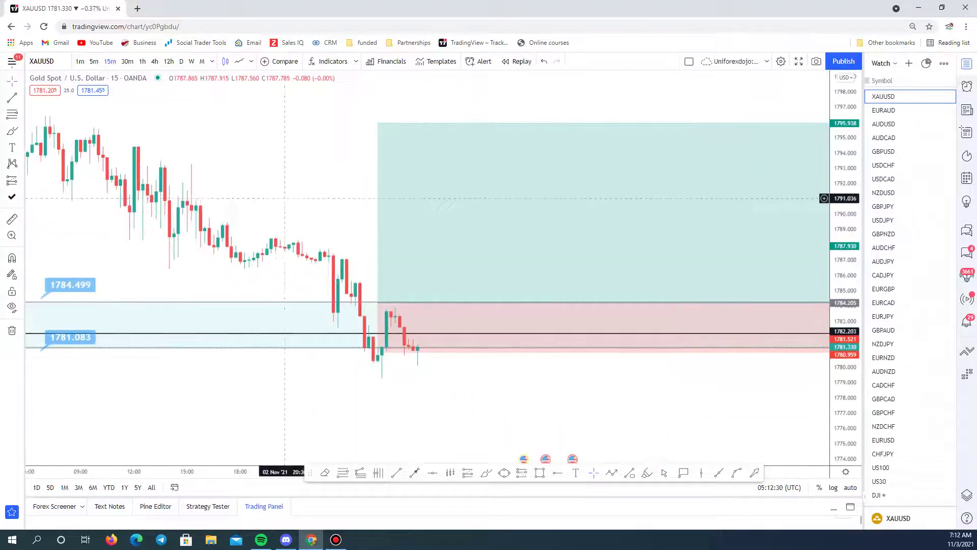
# Step: Lower the stop loss and mark price labels at 1784.109 and 1779.196
pyautogui.moveTo(63, 282); pyautogui.dragTo(399, 289)
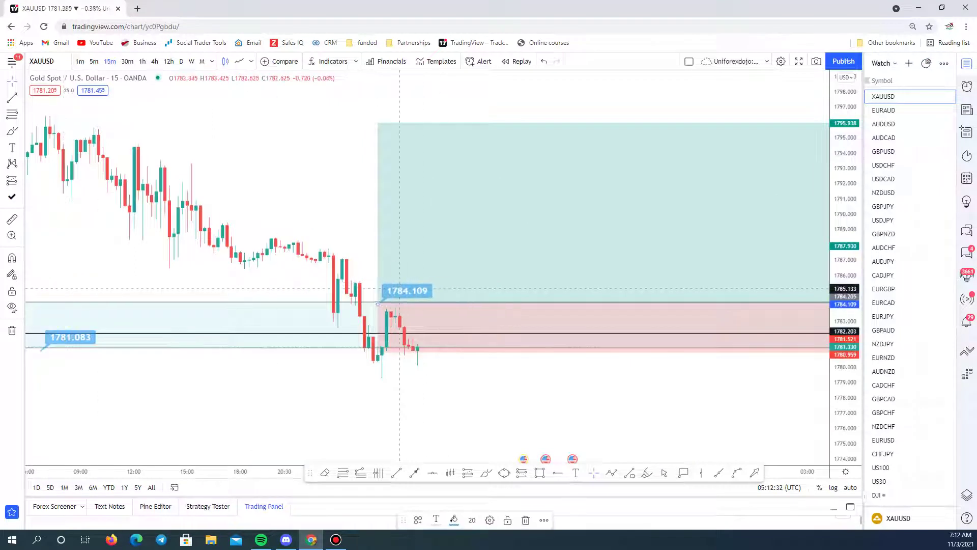
pyautogui.moveTo(67, 337); pyautogui.dragTo(504, 390)
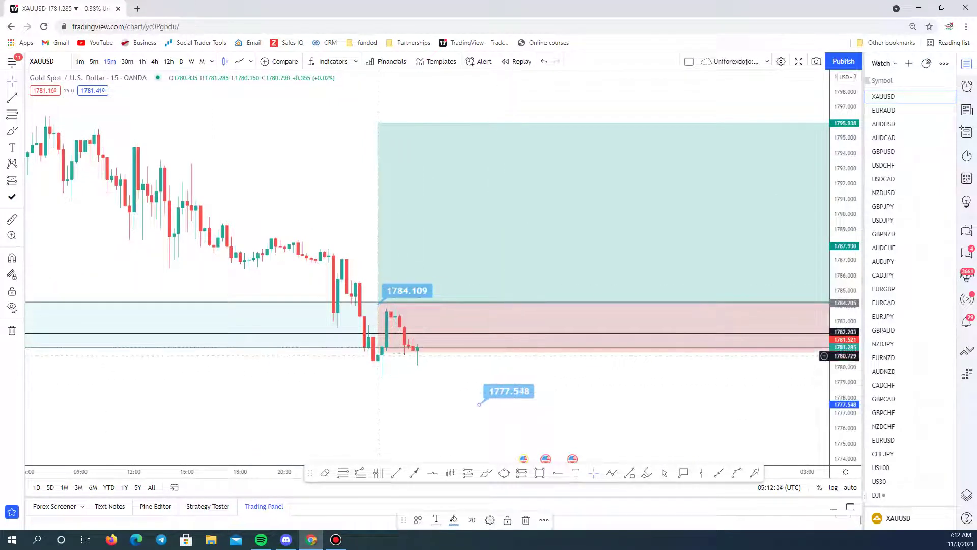
pyautogui.moveTo(378, 356); pyautogui.dragTo(395, 374)
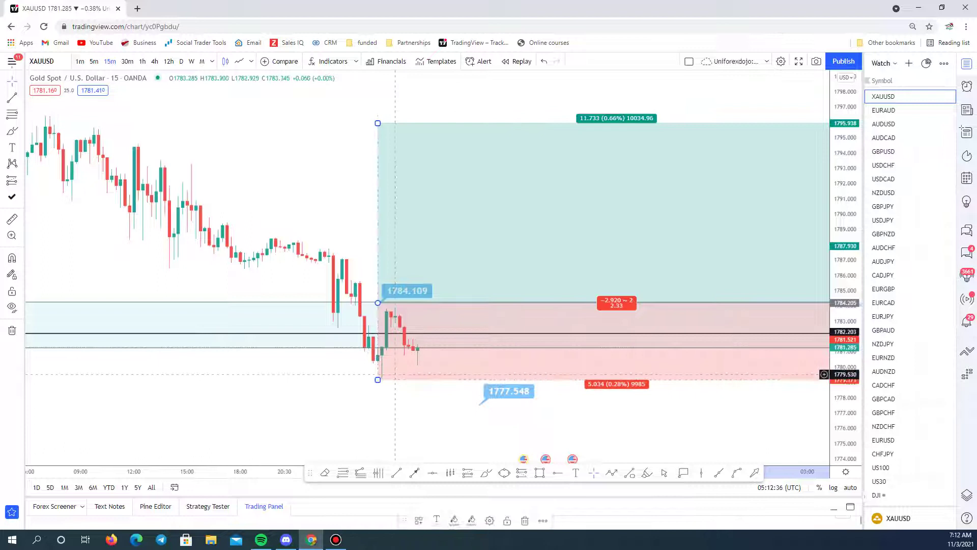
pyautogui.moveTo(509, 391); pyautogui.dragTo(422, 368)
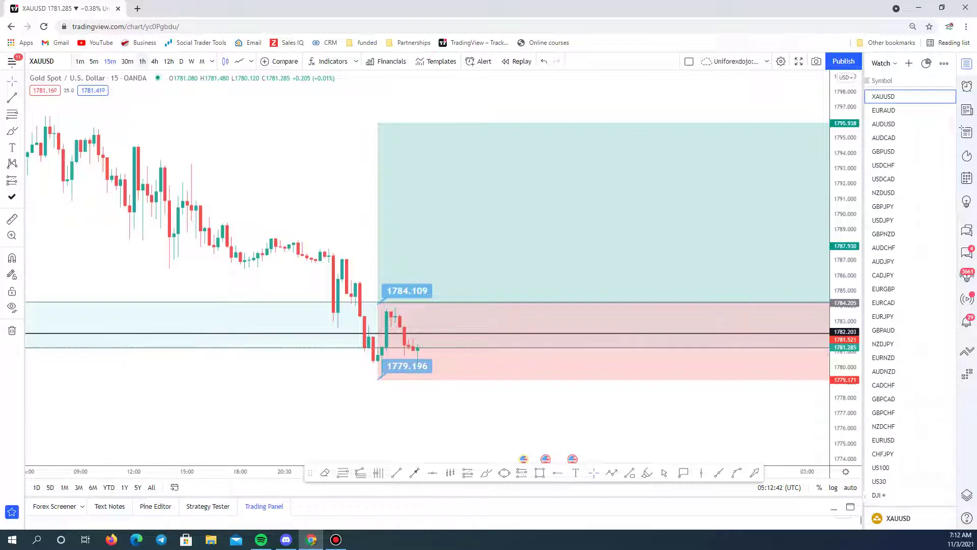
# Step: Return to the 1-hour chart, reset the view, and raise the small long position's target
pyautogui.click(142, 61)
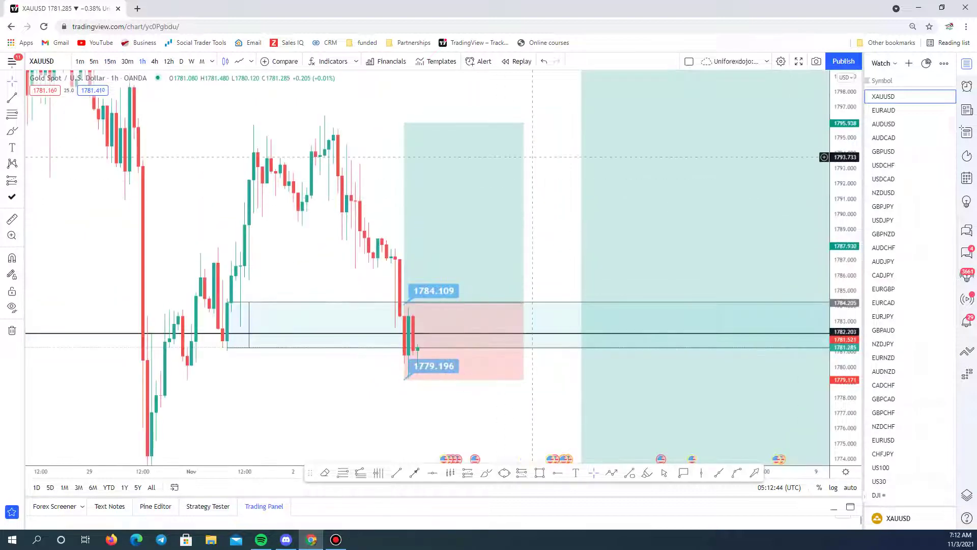
pyautogui.rightClick(532, 157)
pyautogui.click(570, 166)
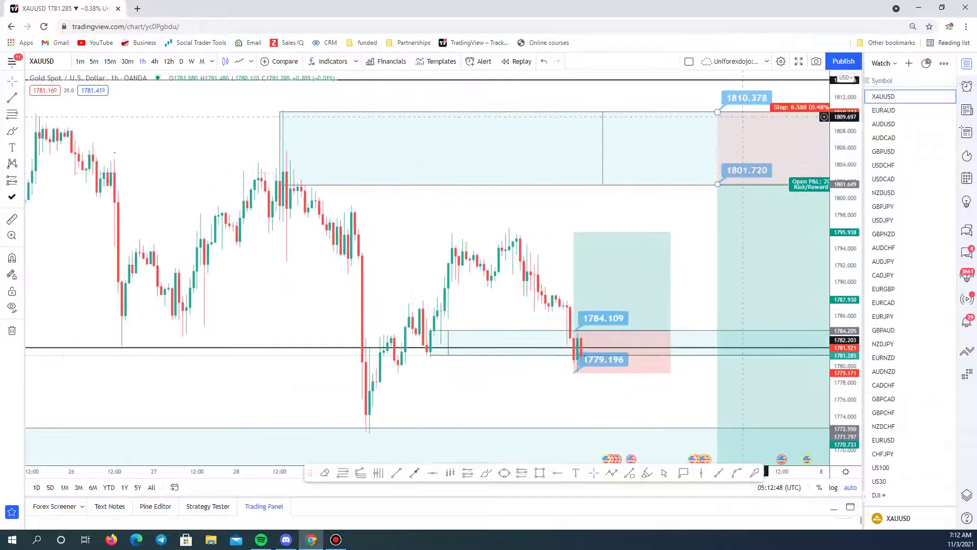
pyautogui.moveTo(574, 232)
pyautogui.mouseDown()
pyautogui.moveTo(574, 209)
pyautogui.moveTo(574, 228)
pyautogui.mouseUp()
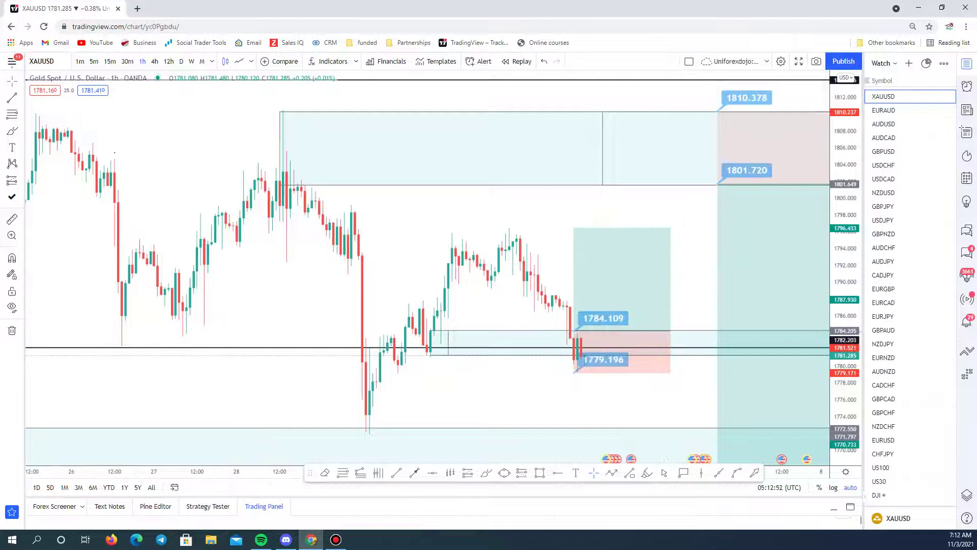
# Step: Place a horizontal ray at 1796.215
pyautogui.click(502, 231)
pyautogui.moveTo(642, 210); pyautogui.dragTo(605, 214)
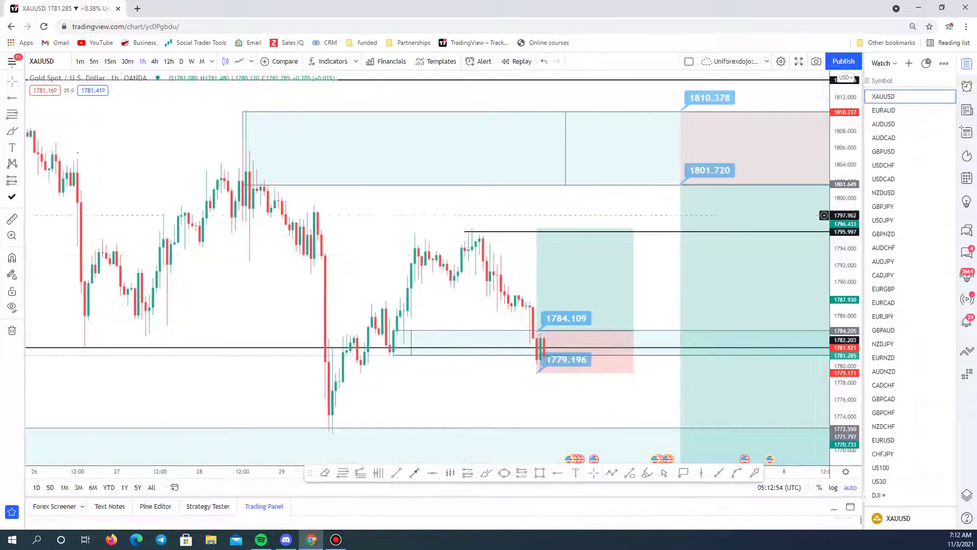
pyautogui.moveTo(468, 231); pyautogui.dragTo(472, 230)
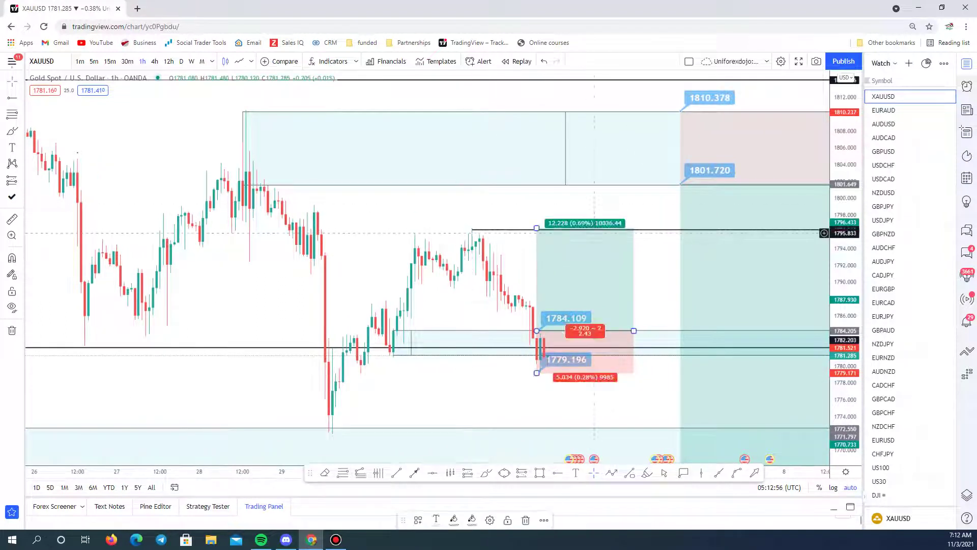
# Step: Pan to later dates, check the middle long position, then open the EURAUD chart
pyautogui.moveTo(654, 301); pyautogui.dragTo(532, 277)
pyautogui.scroll(-5, 806, 195)
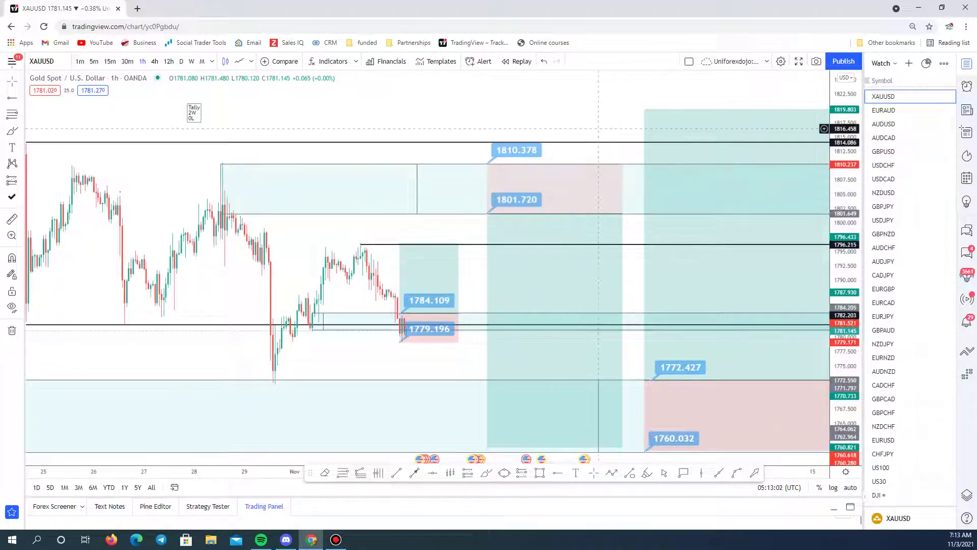
pyautogui.moveTo(585, 122); pyautogui.dragTo(532, 95)
pyautogui.scroll(-2, 669, 182)
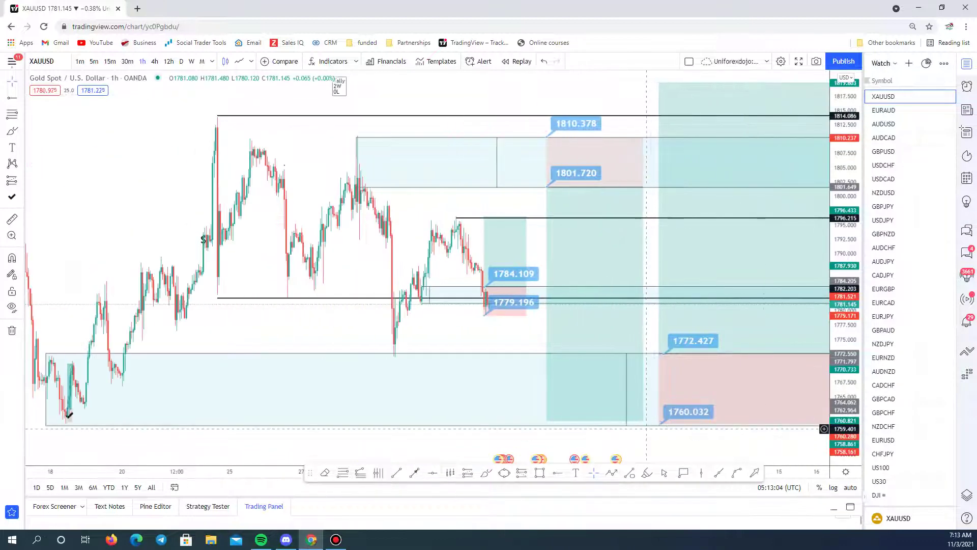
pyautogui.click(644, 421)
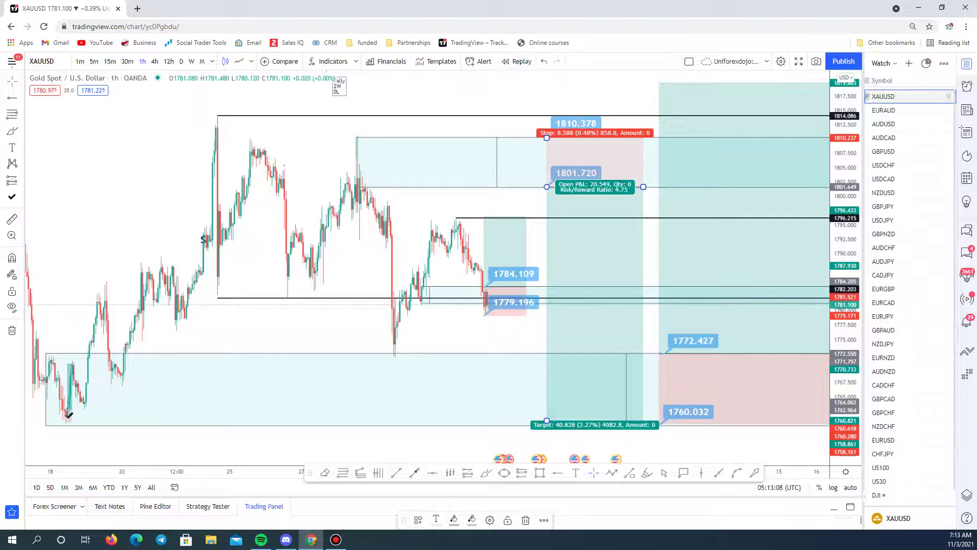
pyautogui.click(886, 110)
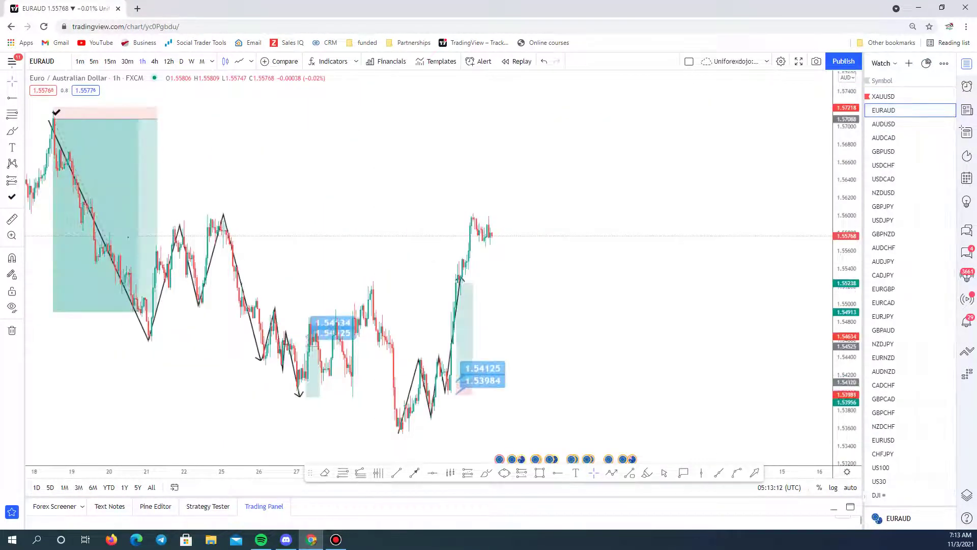
# Step: Zoom and pan the EURAUD chart and place a horizontal ray at 1.56022
pyautogui.scroll(3, 454, 322)
pyautogui.scroll(5, 454, 321)
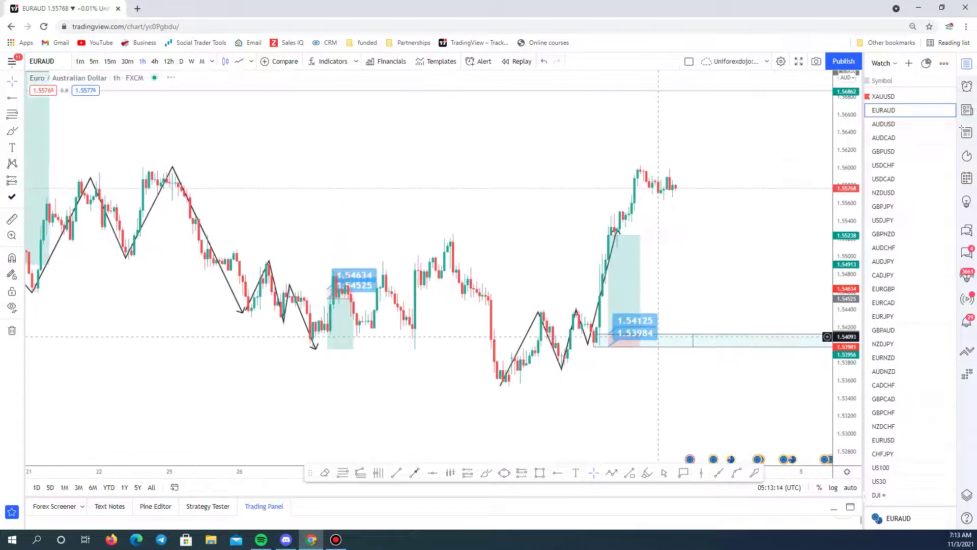
pyautogui.moveTo(556, 277); pyautogui.dragTo(805, 223)
pyautogui.scroll(4, 712, 403)
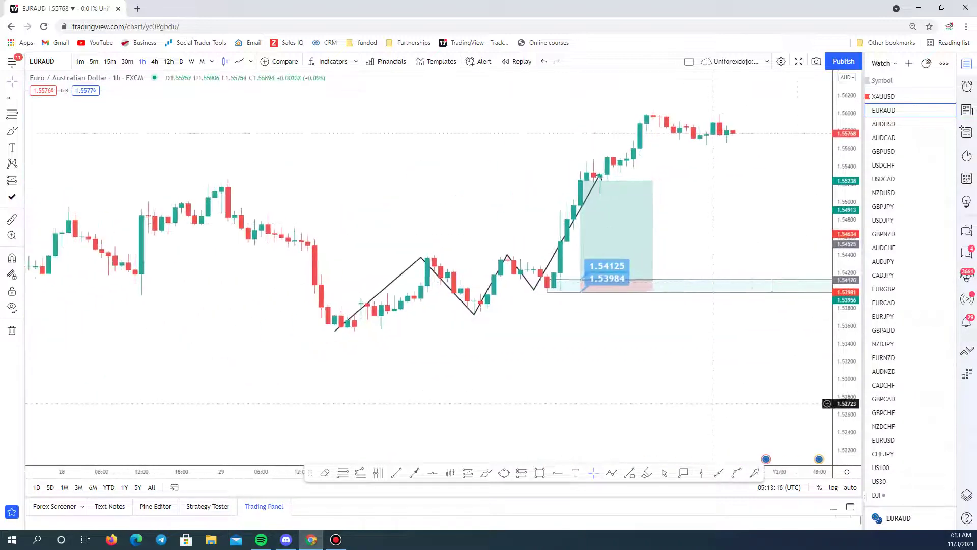
pyautogui.scroll(-3, 705, 170)
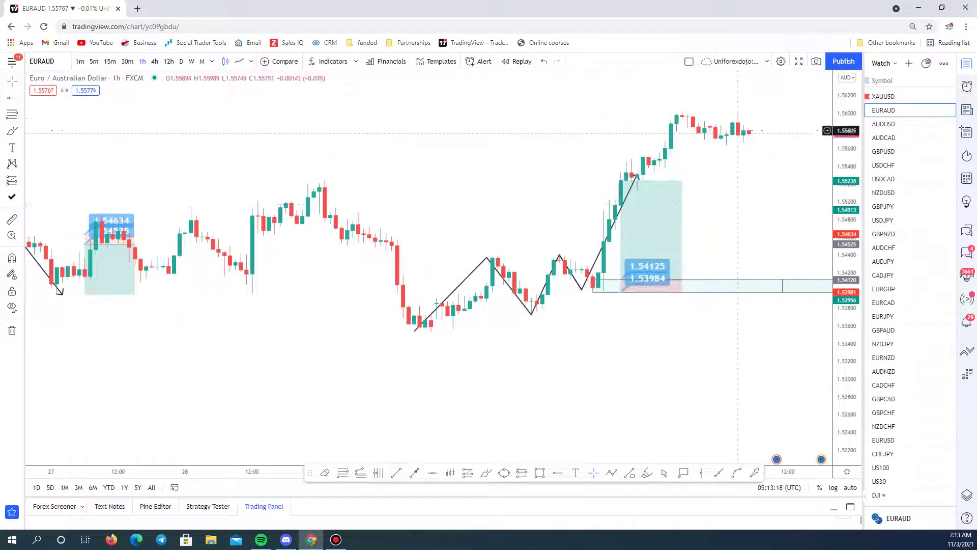
pyautogui.scroll(1, 723, 128)
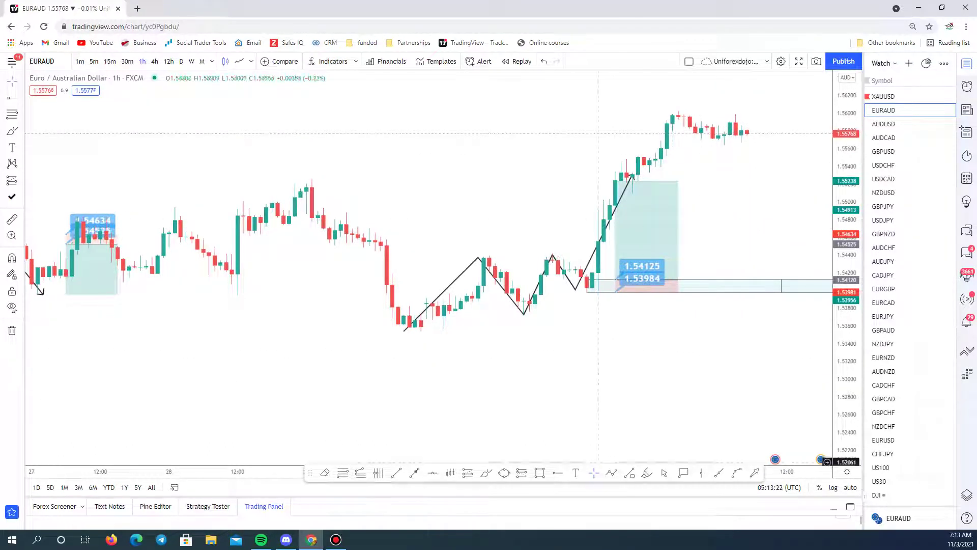
pyautogui.click(673, 110)
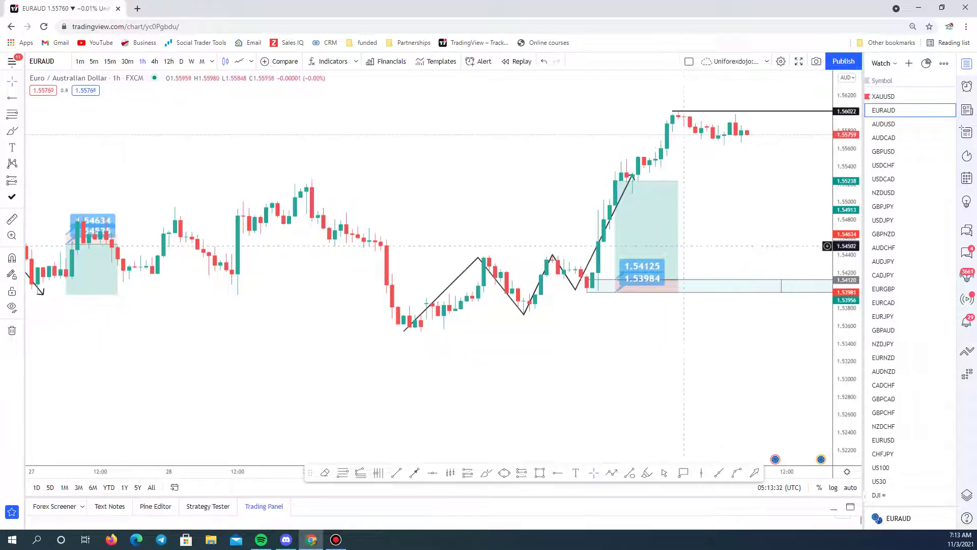
# Step: Delete the EURAUD long position and the blue zone box near 1.540
pyautogui.click(667, 235)
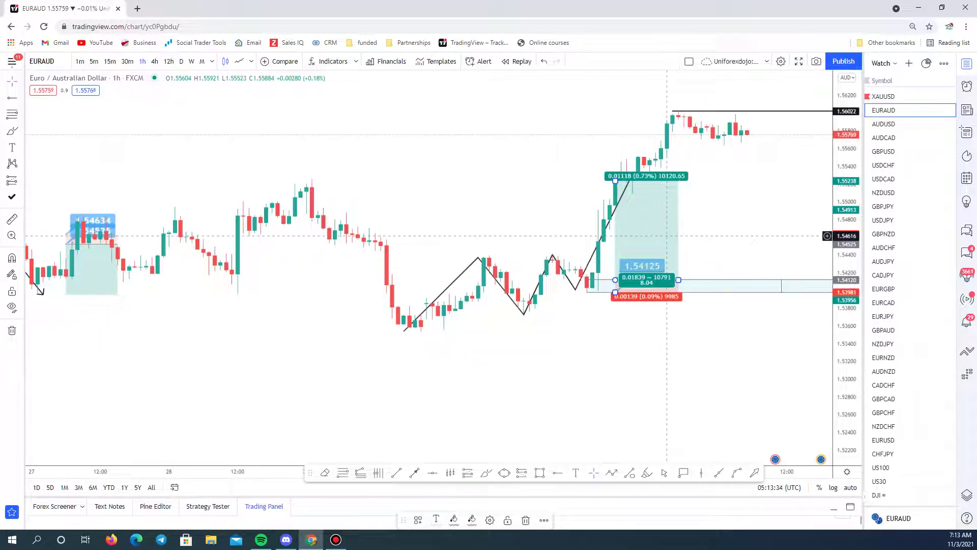
pyautogui.press('Delete')
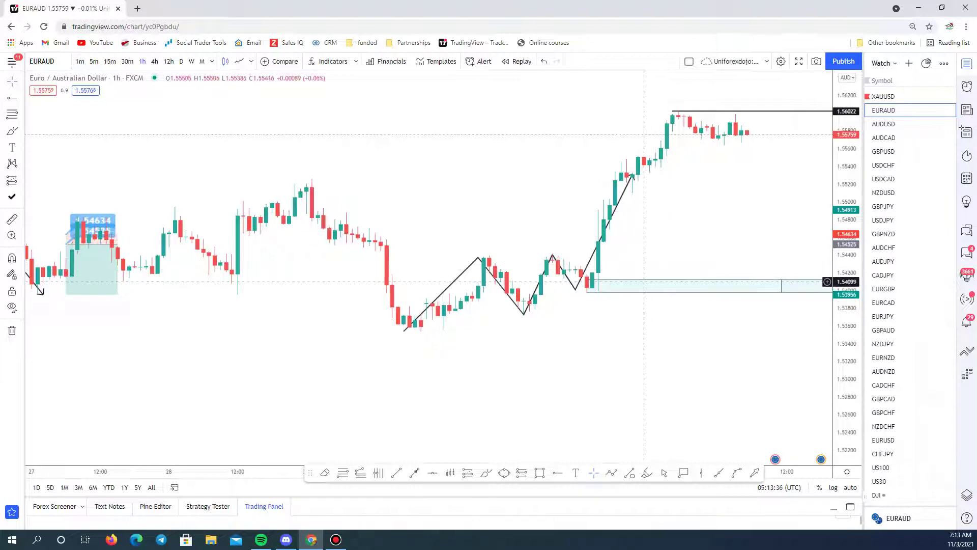
pyautogui.click(643, 283)
pyautogui.press('Delete')
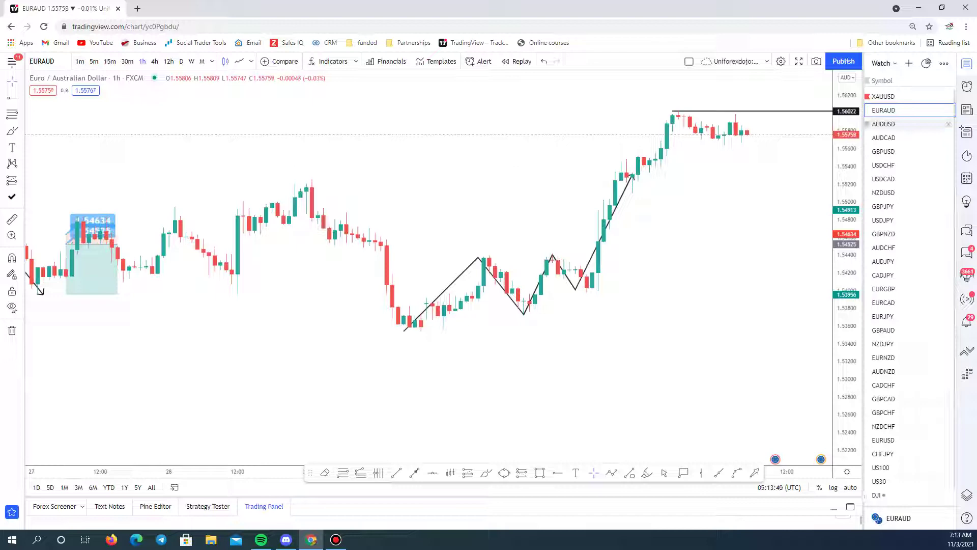
# Step: Open AUDUSD, zoom and pan to the most recent days, then switch to AUDCAD
pyautogui.click(886, 123)
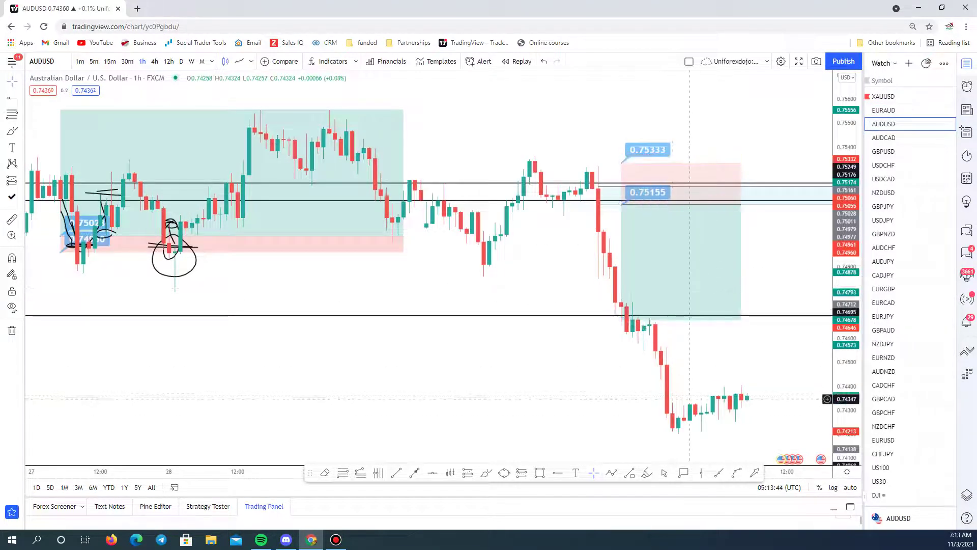
pyautogui.scroll(1, 690, 398)
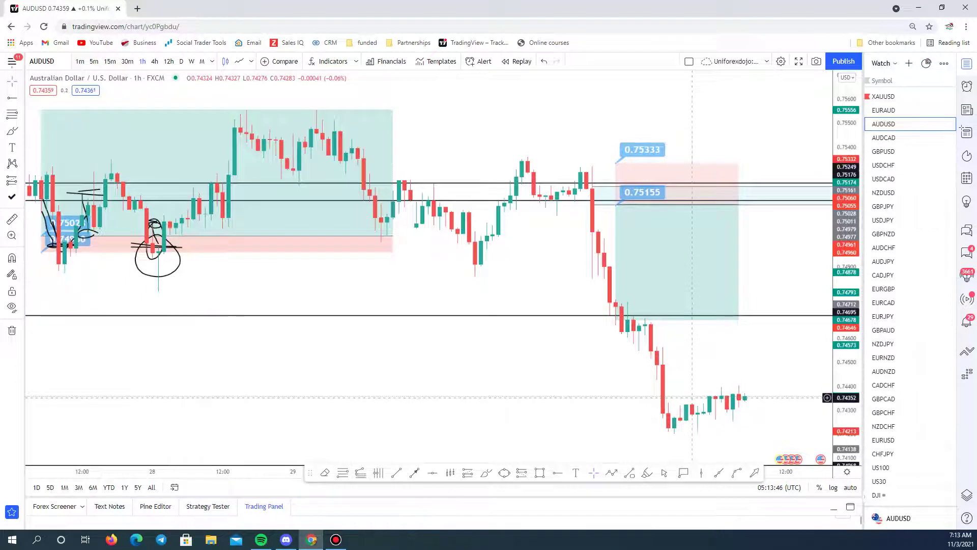
pyautogui.scroll(-5, 691, 396)
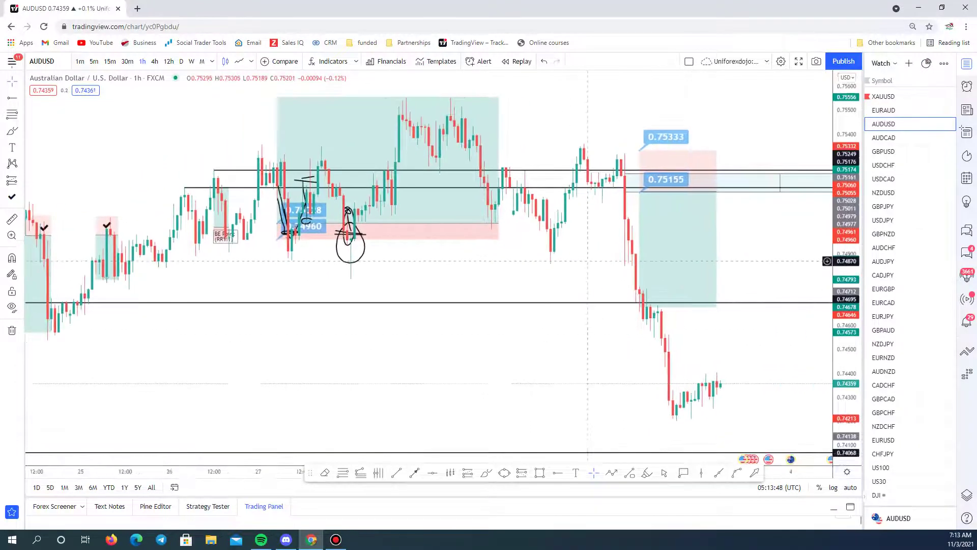
pyautogui.moveTo(587, 261); pyautogui.dragTo(425, 247)
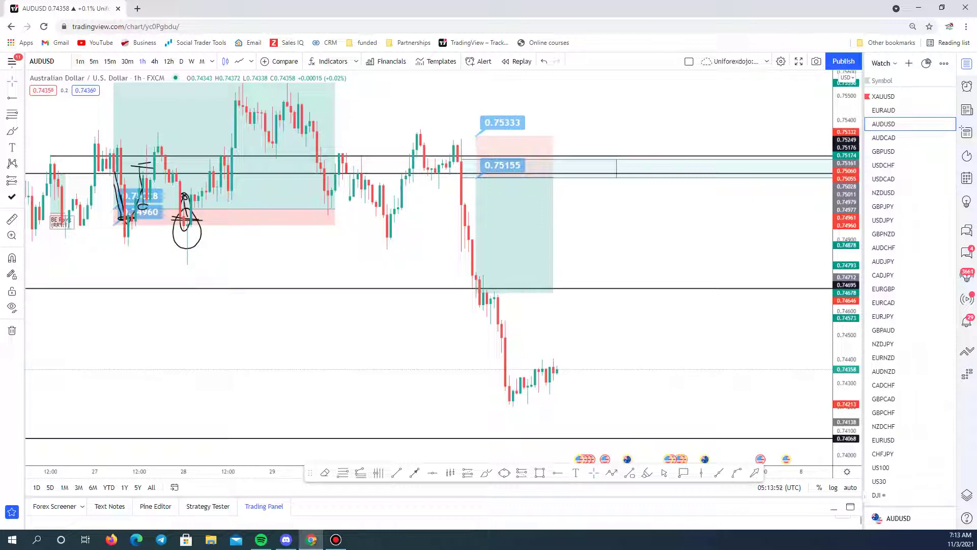
pyautogui.click(906, 137)
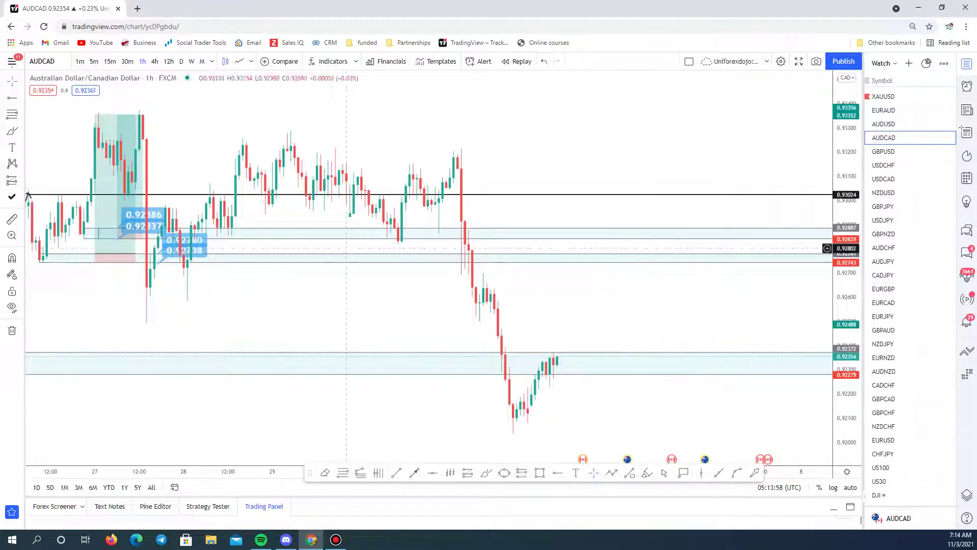
pyautogui.moveTo(346, 247); pyautogui.dragTo(530, 302)
pyautogui.scroll(5, 531, 302)
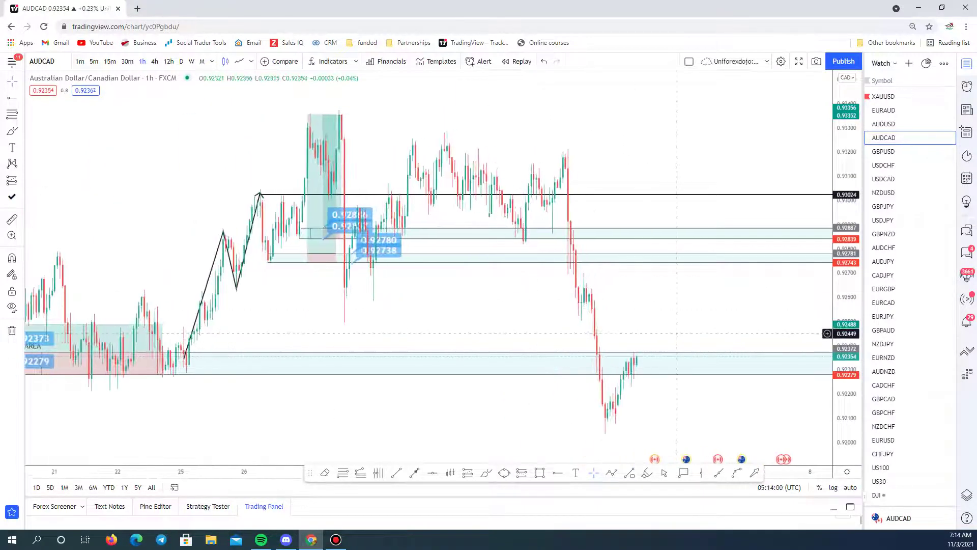
pyautogui.moveTo(622, 309); pyautogui.dragTo(759, 306)
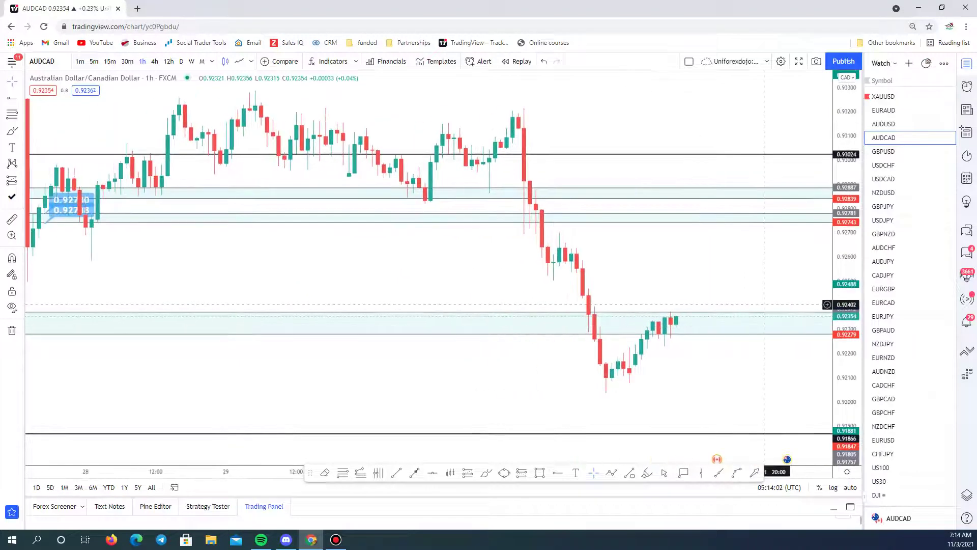
pyautogui.scroll(3, 760, 290)
pyautogui.moveTo(571, 278); pyautogui.dragTo(630, 289)
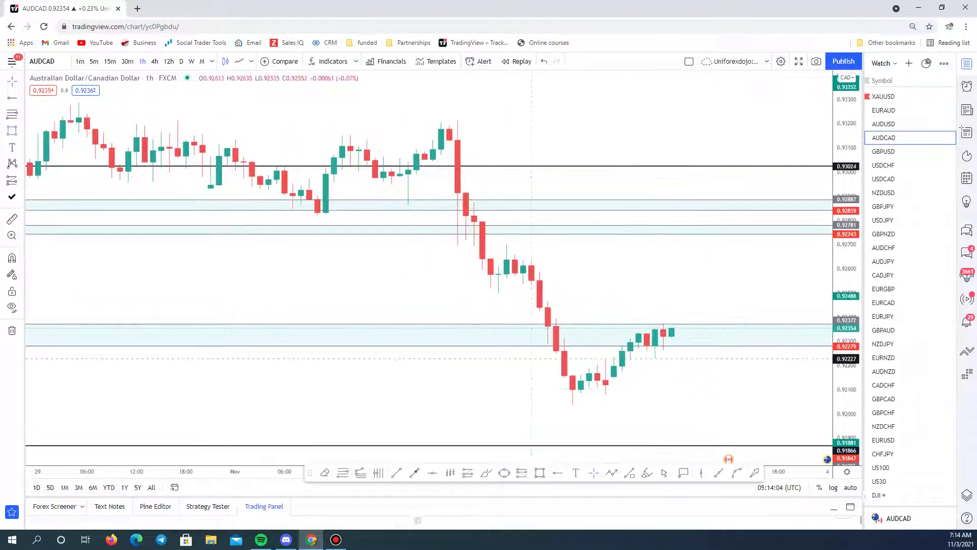
pyautogui.moveTo(474, 255); pyautogui.dragTo(483, 292)
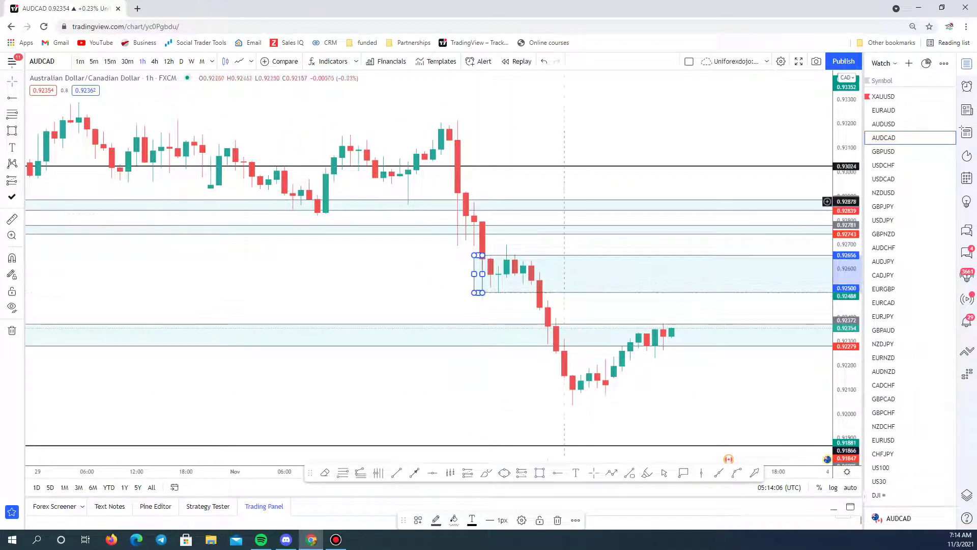
pyautogui.hotkey('ctrl', 'z')
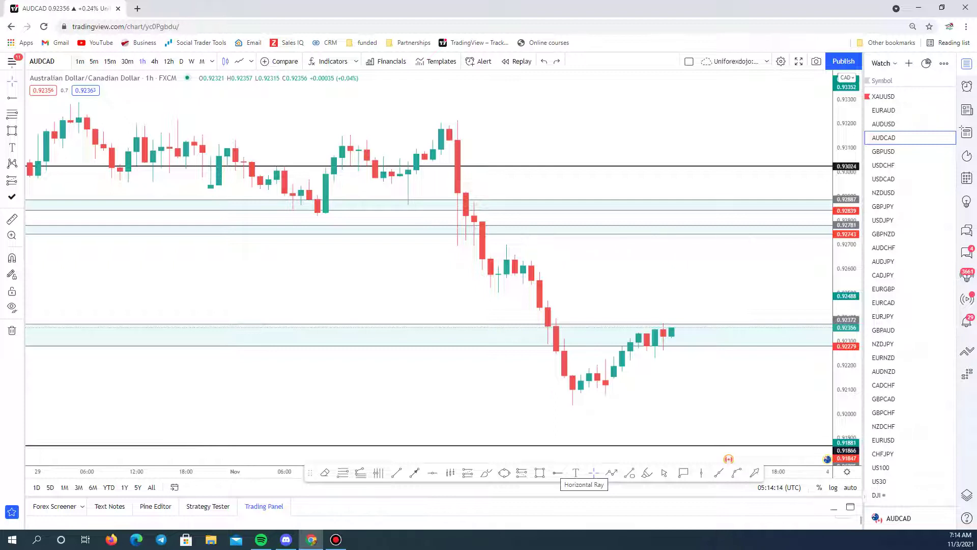
# Step: Brush a loop near 0.926, a box around the latest candles and a line under the lows
pyautogui.moveTo(538, 254); pyautogui.dragTo(547, 242)
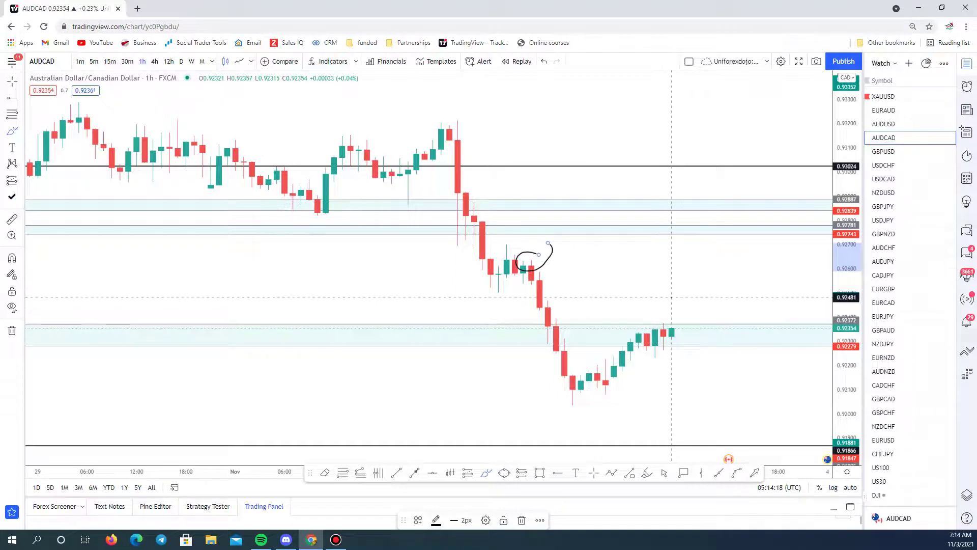
pyautogui.moveTo(672, 297)
pyautogui.mouseDown()
pyautogui.moveTo(639, 346)
pyautogui.moveTo(715, 354)
pyautogui.moveTo(622, 300)
pyautogui.mouseUp()
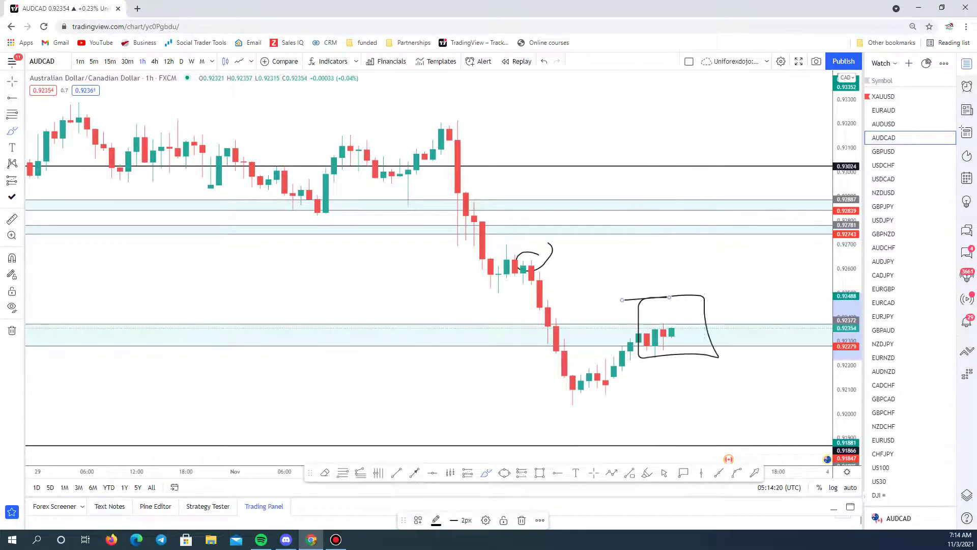
pyautogui.scroll(-3, 760, 410)
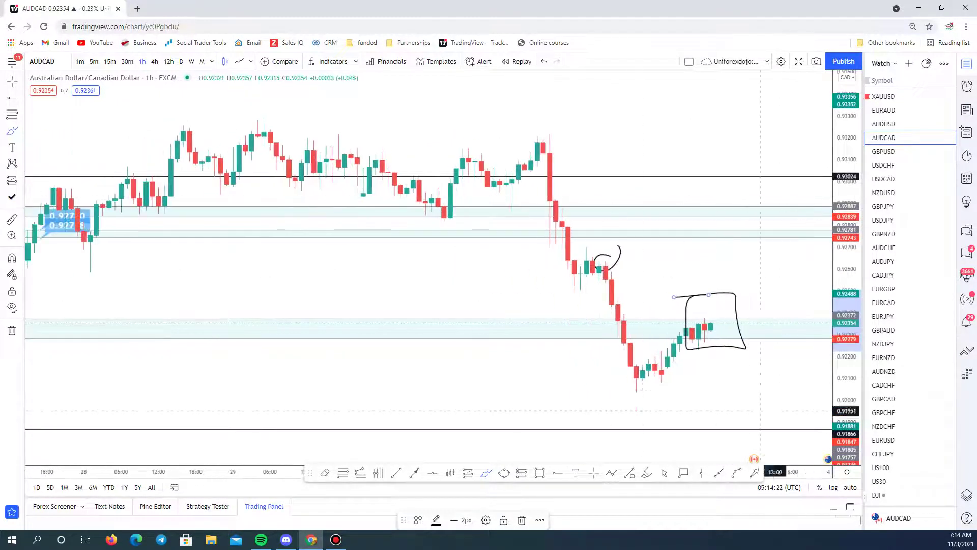
pyautogui.moveTo(614, 382); pyautogui.dragTo(772, 388)
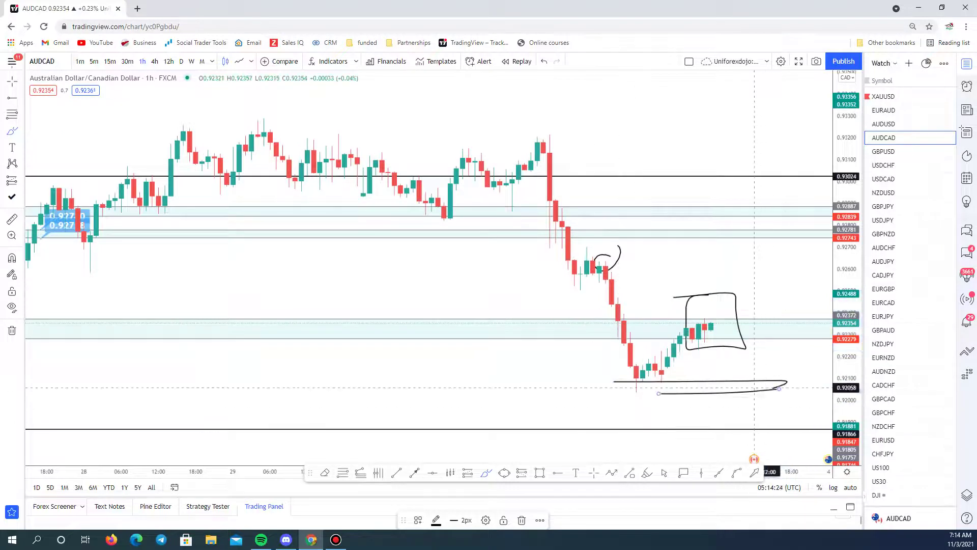
# Step: Sketch an extra loop, undo it, and switch to the GBPUSD chart
pyautogui.moveTo(773, 449); pyautogui.dragTo(810, 365)
pyautogui.moveTo(813, 319)
pyautogui.mouseDown()
pyautogui.moveTo(610, 311)
pyautogui.moveTo(633, 407)
pyautogui.moveTo(779, 385)
pyautogui.mouseUp()
pyautogui.hotkey('ctrl', 'z')
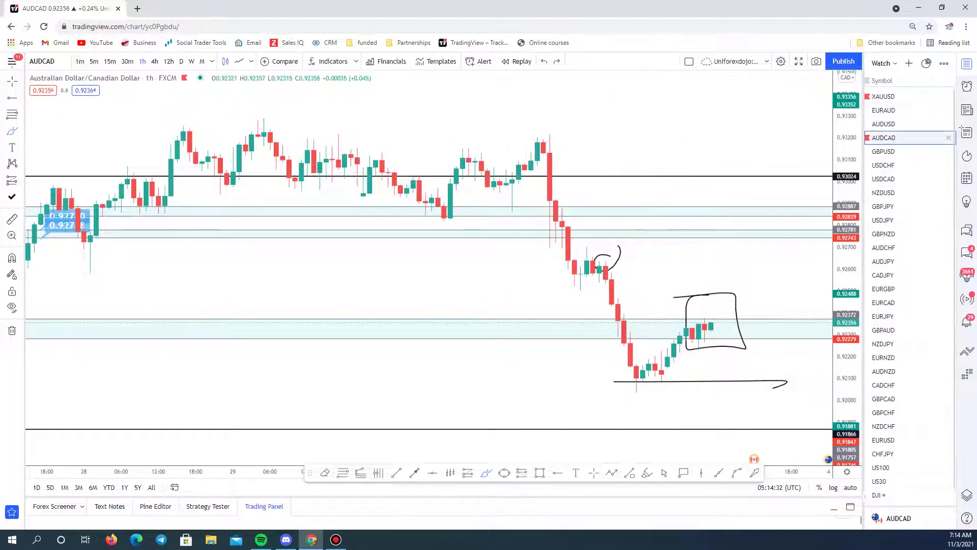
pyautogui.click(897, 152)
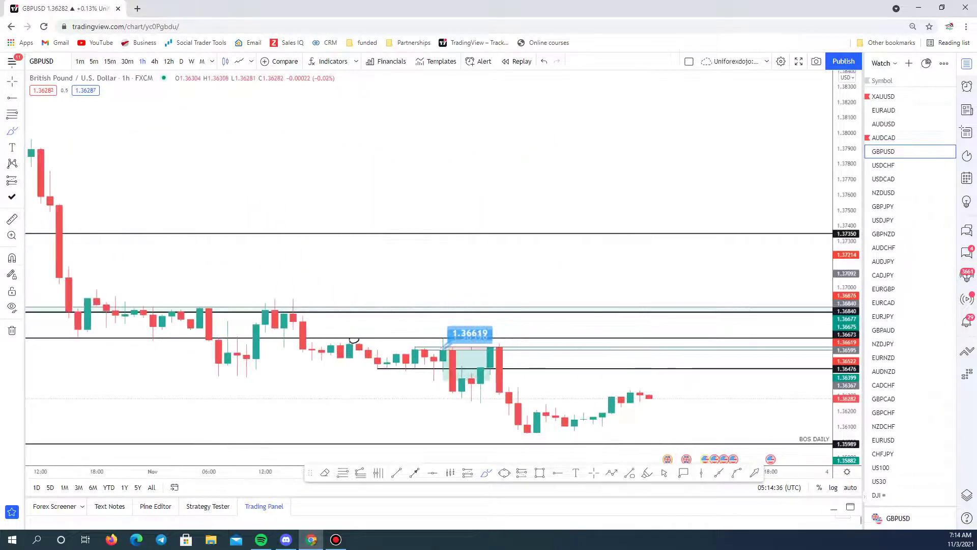
# Step: Shorten the GBPUSD long position's time span and lower its target to 1.36059
pyautogui.moveTo(846, 432); pyautogui.dragTo(845, 311)
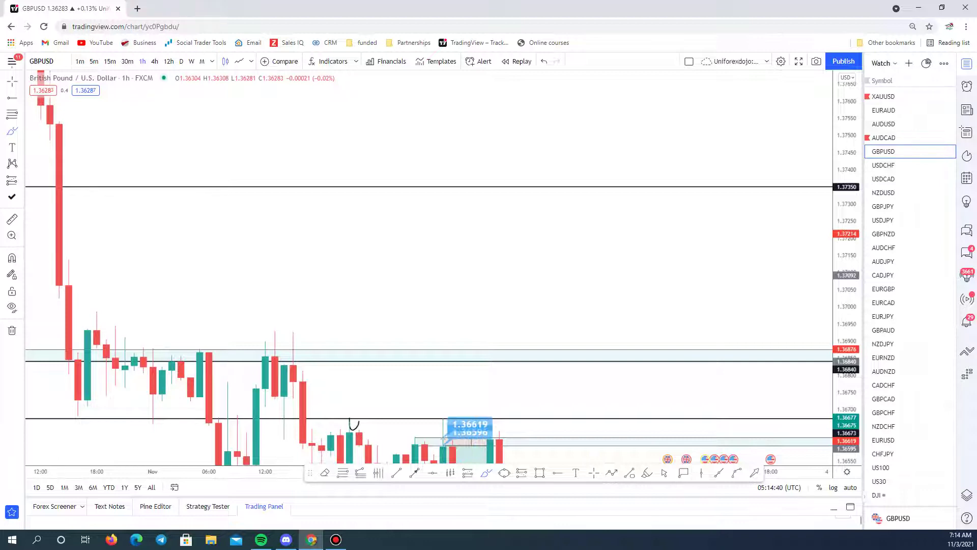
pyautogui.scroll(4, 458, 311)
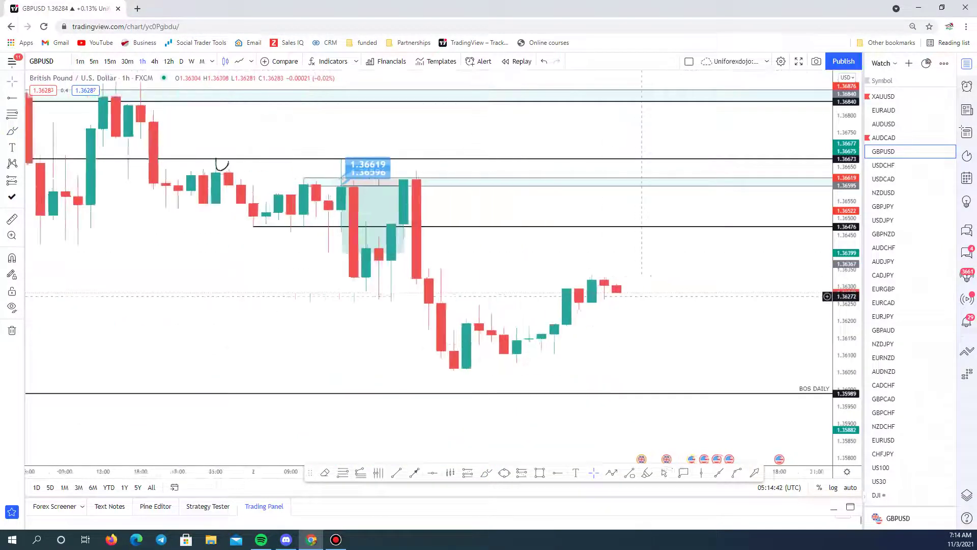
pyautogui.moveTo(459, 311); pyautogui.dragTo(659, 319)
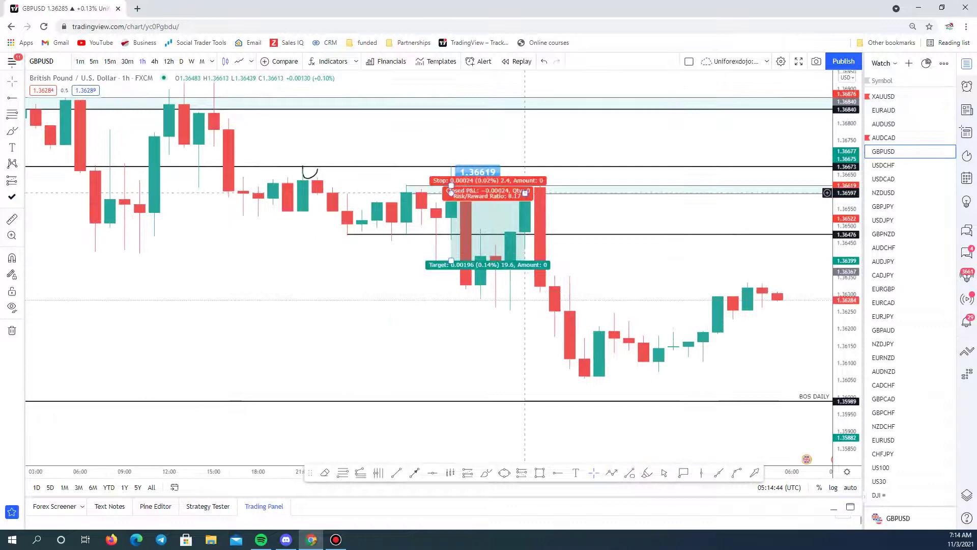
pyautogui.moveTo(524, 194); pyautogui.dragTo(480, 193)
pyautogui.click(421, 311)
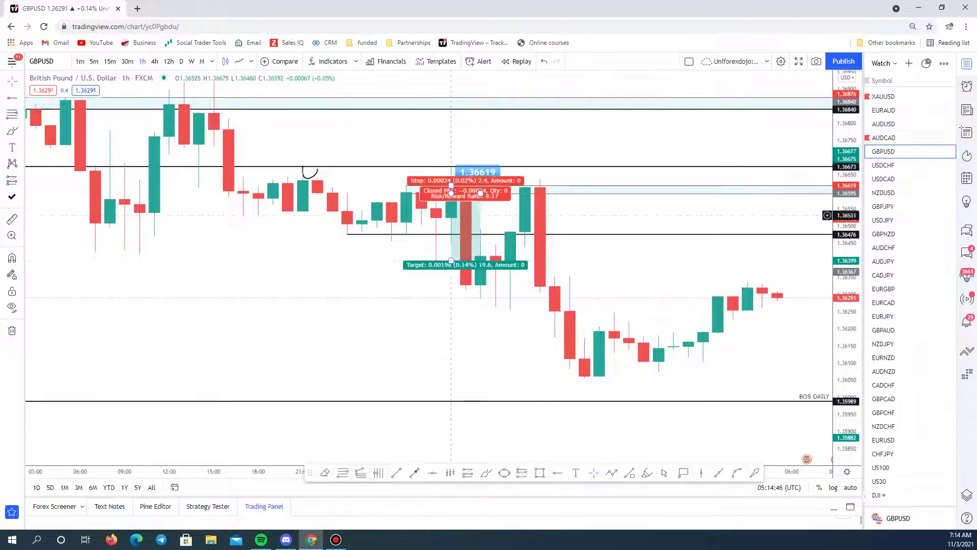
pyautogui.moveTo(450, 263); pyautogui.dragTo(451, 291)
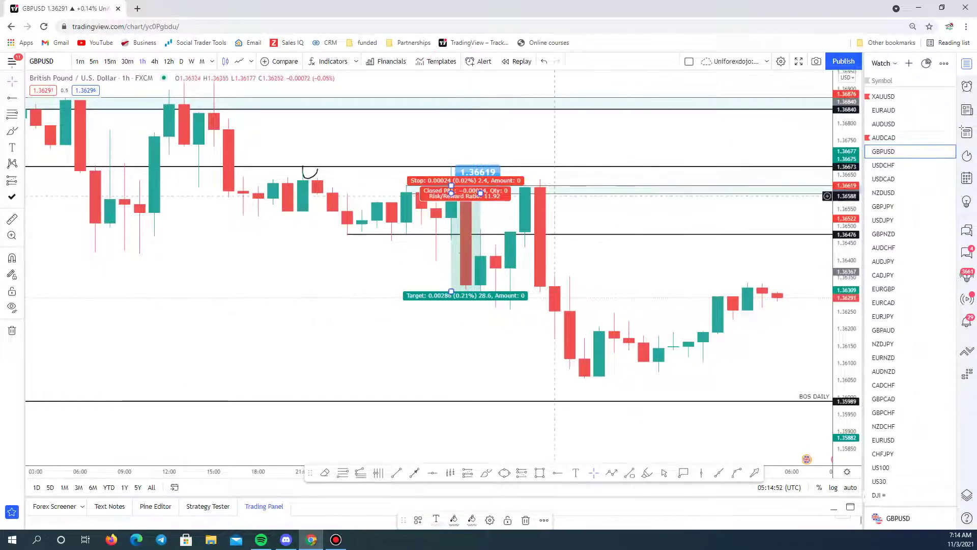
pyautogui.moveTo(451, 291)
pyautogui.mouseDown()
pyautogui.moveTo(451, 377)
pyautogui.moveTo(451, 289)
pyautogui.mouseUp()
pyautogui.click(747, 209)
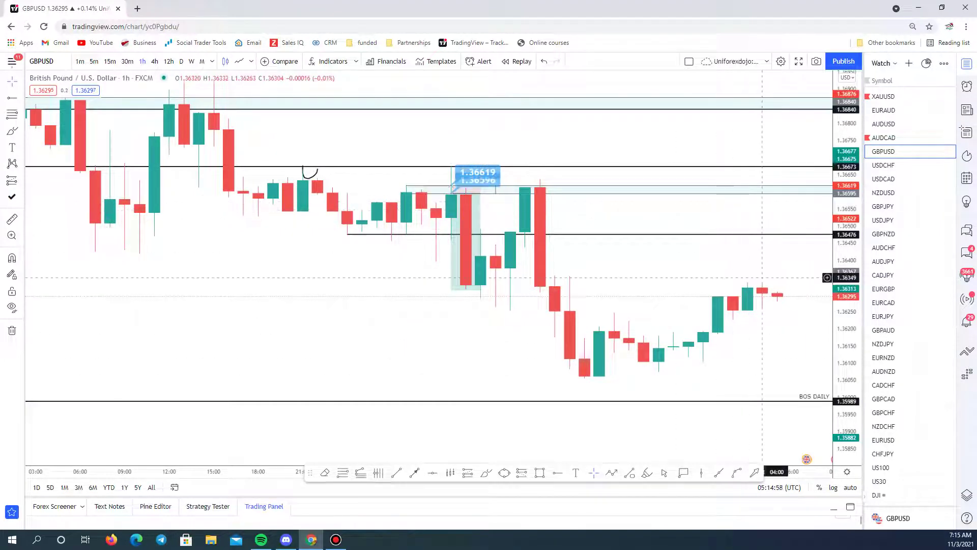
# Step: Check-mark the red candle, delete the 1.36596 price label, and centre the recent candles
pyautogui.scroll(3, 746, 209)
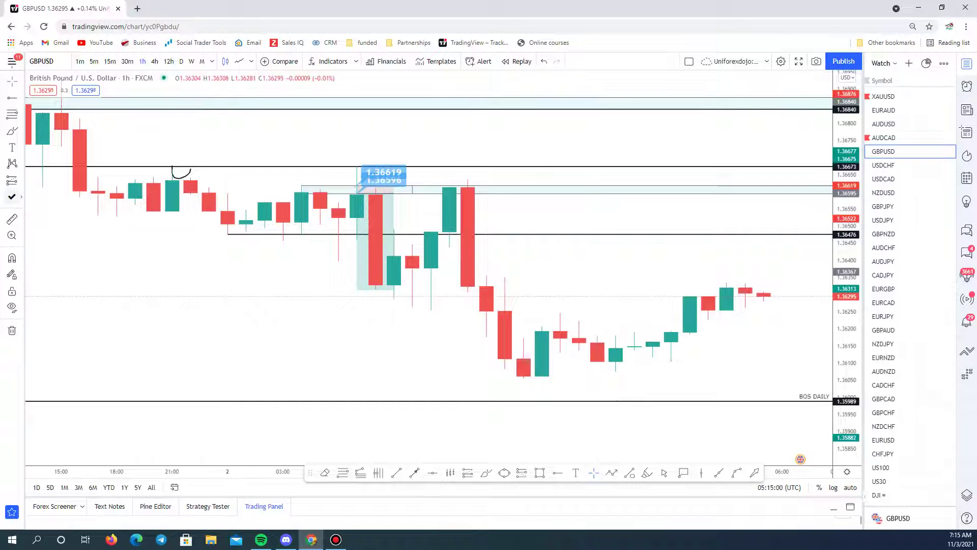
pyautogui.click(375, 189)
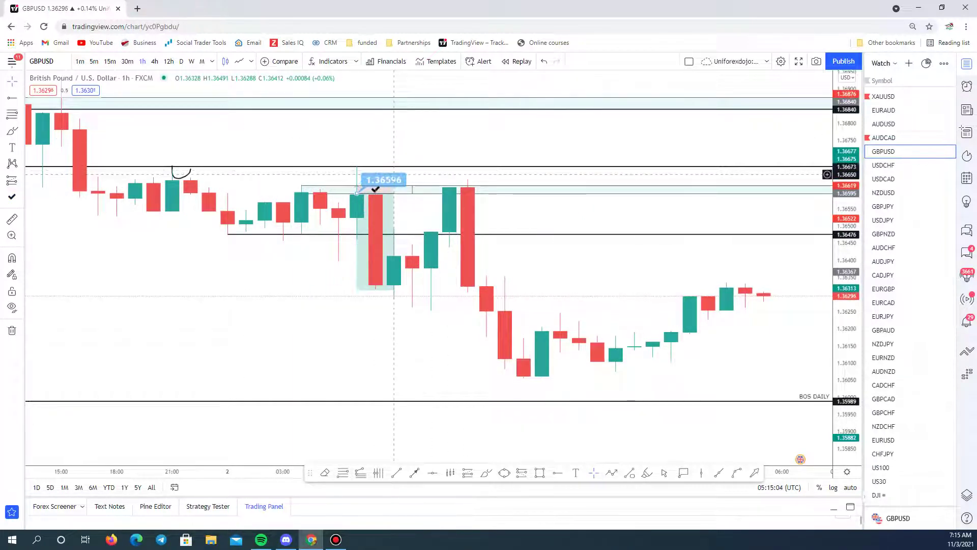
pyautogui.press('Delete')
pyautogui.scroll(2, 791, 233)
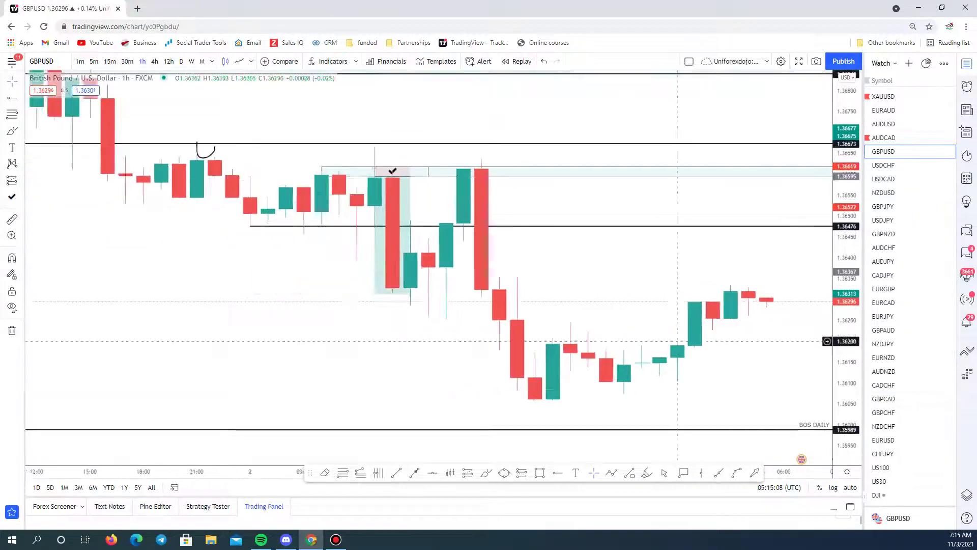
pyautogui.scroll(-2, 677, 341)
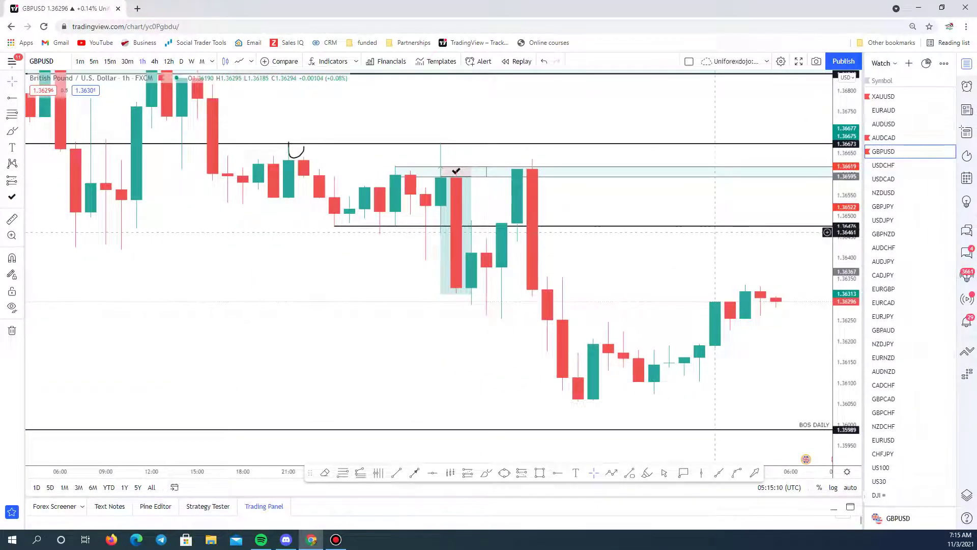
pyautogui.scroll(-3, 733, 260)
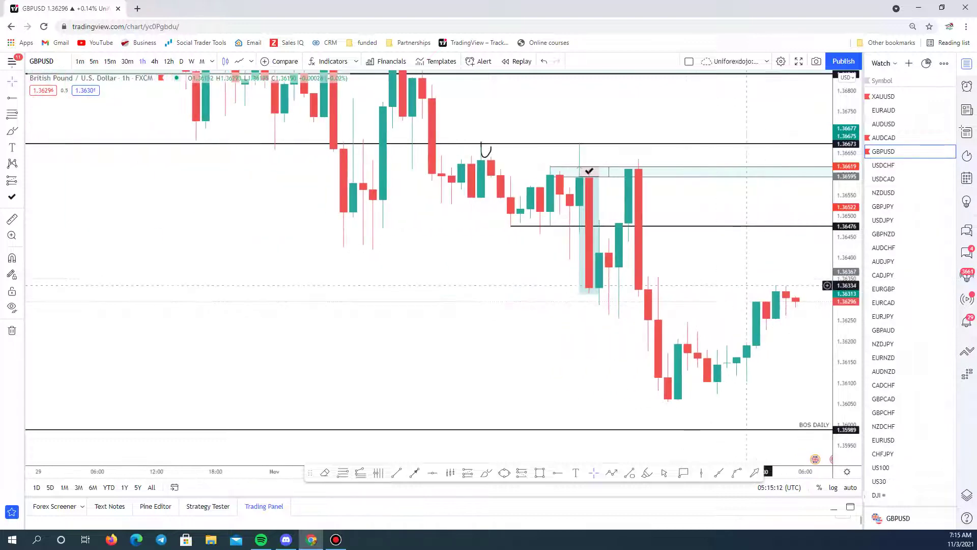
pyautogui.moveTo(746, 285); pyautogui.dragTo(613, 287)
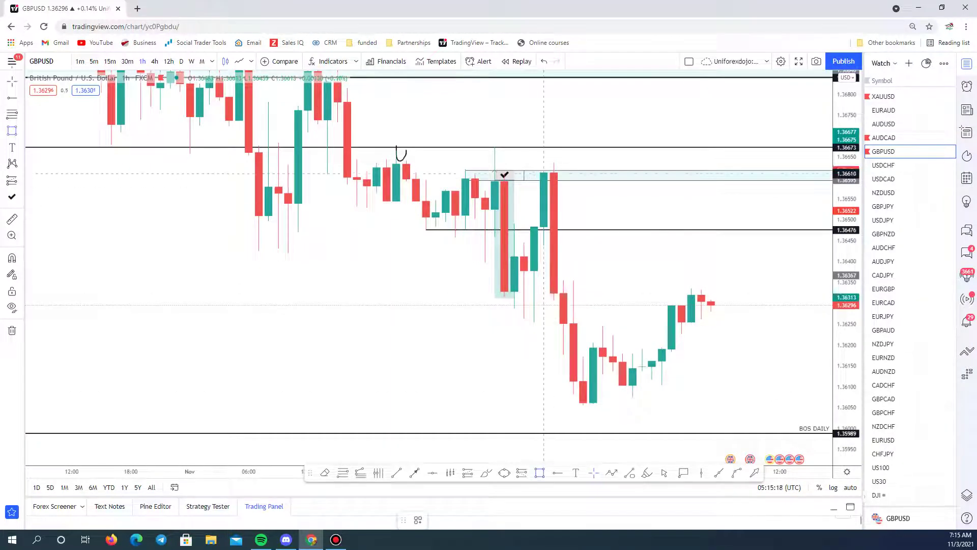
# Step: Draw a zone box from 1.36613 to 1.36436, refining its edges on 30m, 15m and 5m candles
pyautogui.moveTo(544, 174)
pyautogui.mouseDown()
pyautogui.moveTo(544, 237)
pyautogui.moveTo(760, 209)
pyautogui.mouseUp()
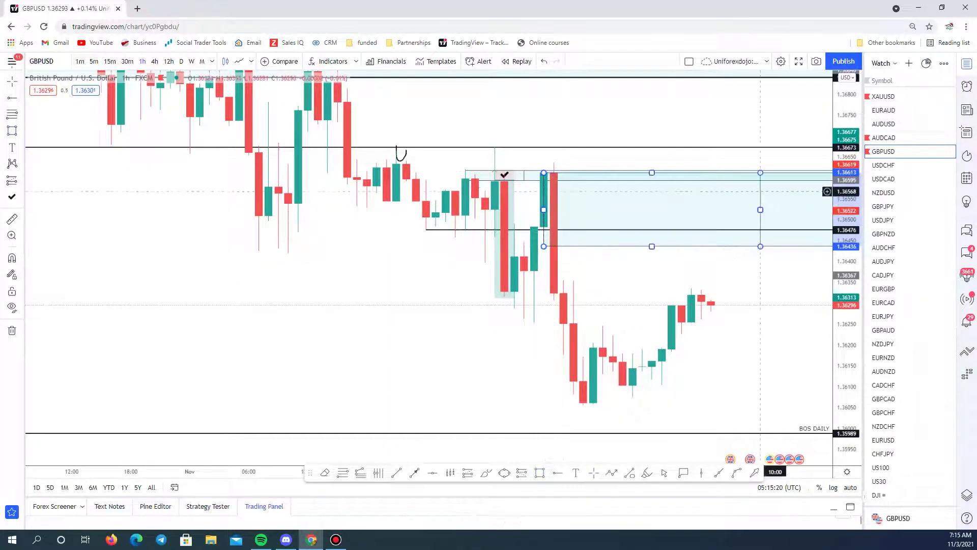
pyautogui.click(127, 61)
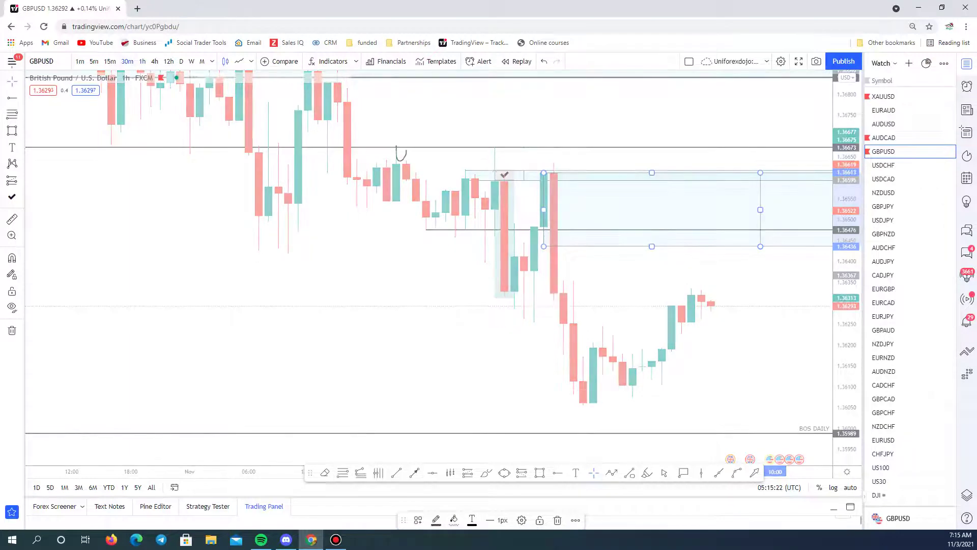
pyautogui.scroll(-2, 541, 275)
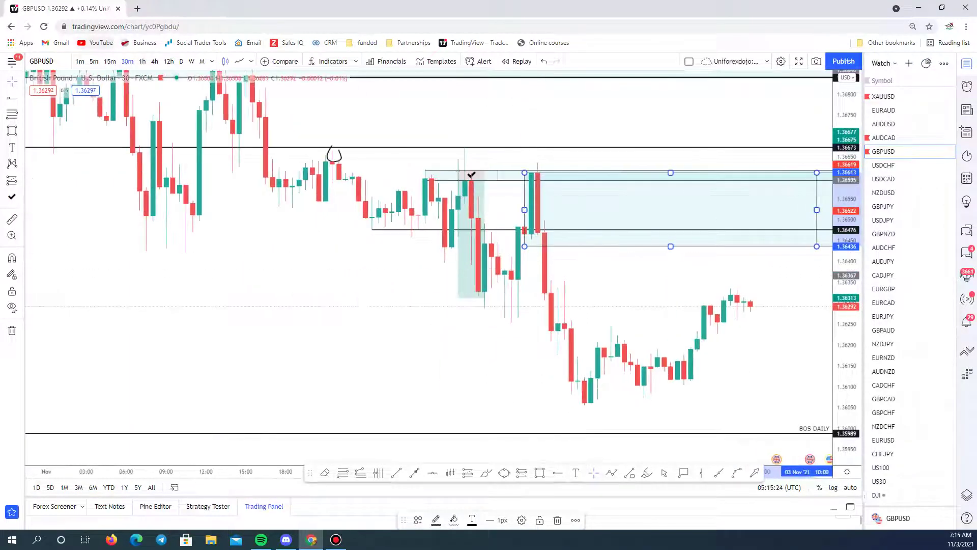
pyautogui.click(109, 61)
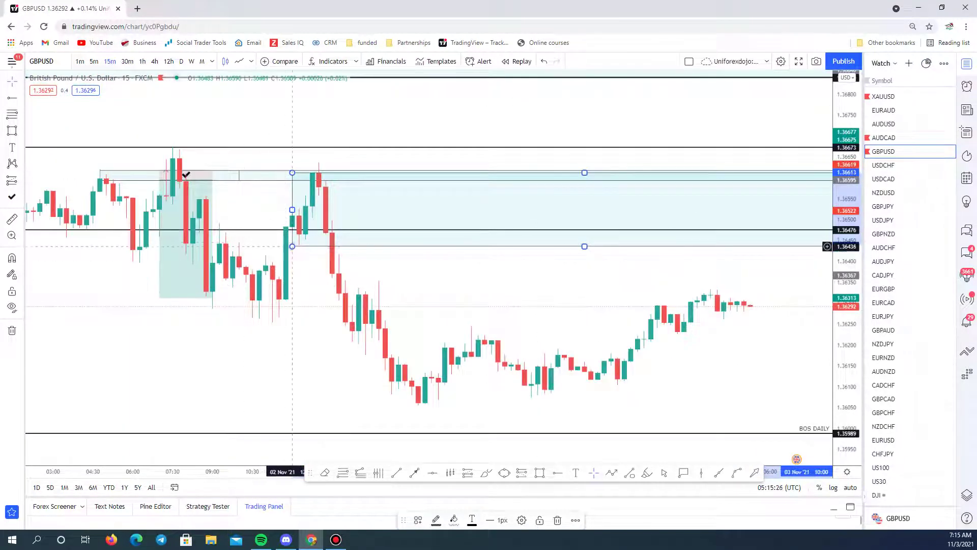
pyautogui.moveTo(292, 247); pyautogui.dragTo(312, 160)
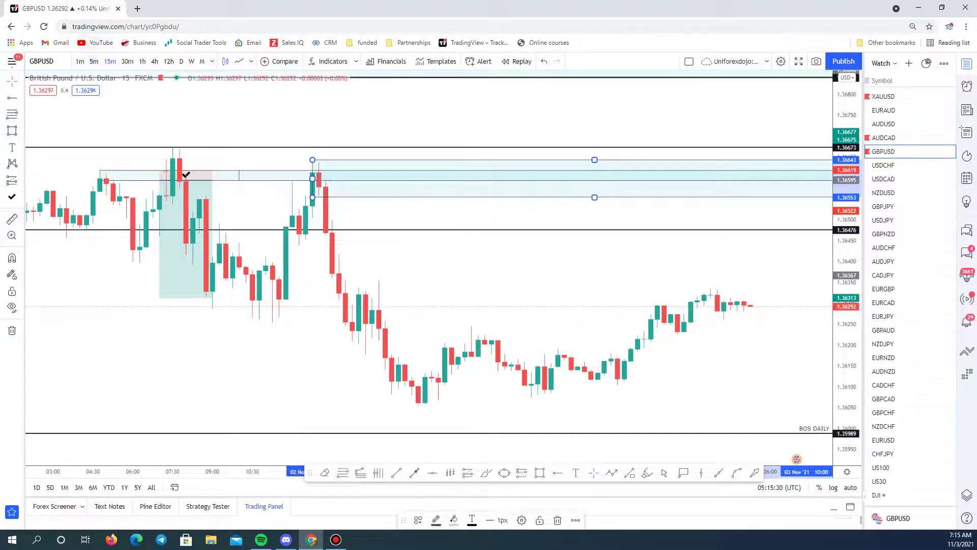
pyautogui.click(94, 61)
pyautogui.scroll(-5, 386, 306)
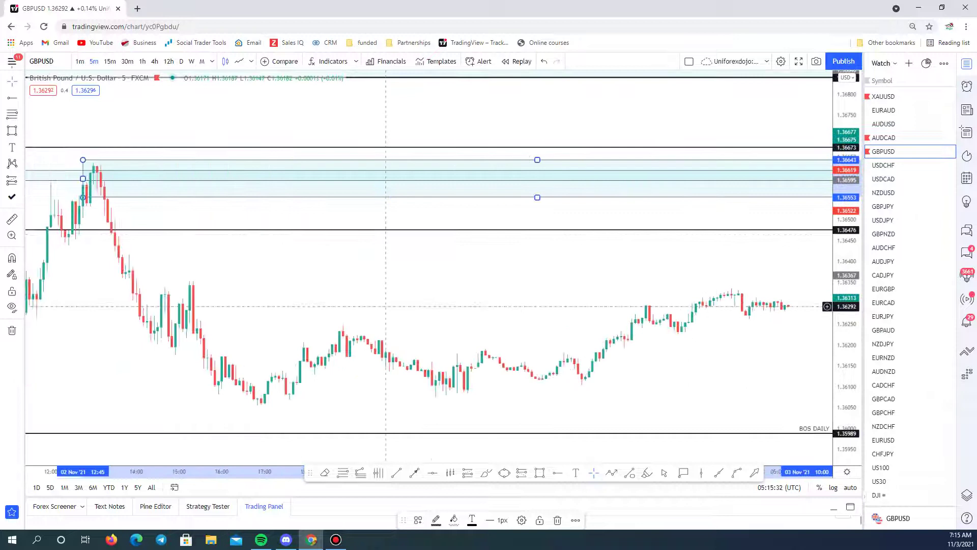
pyautogui.scroll(-3, 386, 306)
pyautogui.moveTo(290, 197); pyautogui.dragTo(289, 193)
pyautogui.click(393, 224)
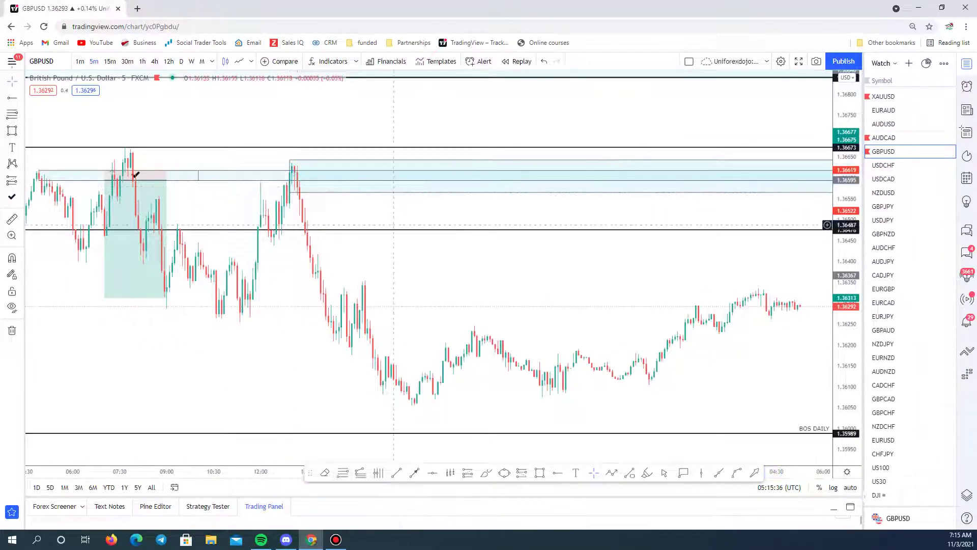
# Step: Return to the 1h interval, reset the chart view, and enlarge the candles
pyautogui.write('1h')
pyautogui.press('Return')
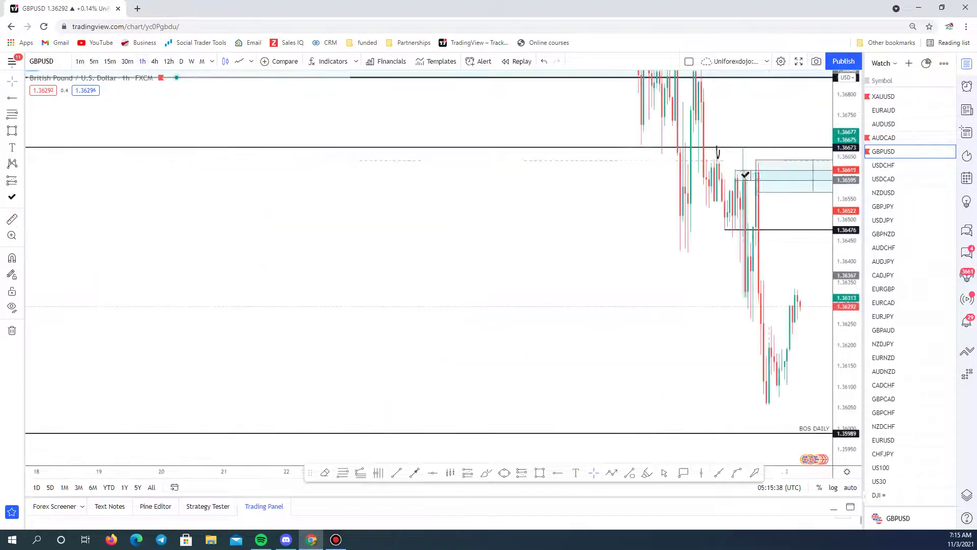
pyautogui.rightClick(708, 276)
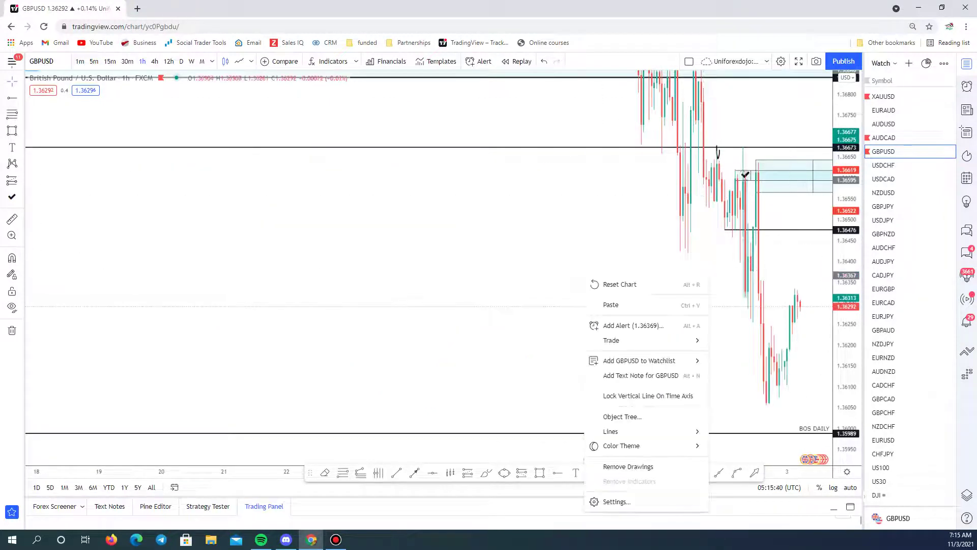
pyautogui.click(620, 284)
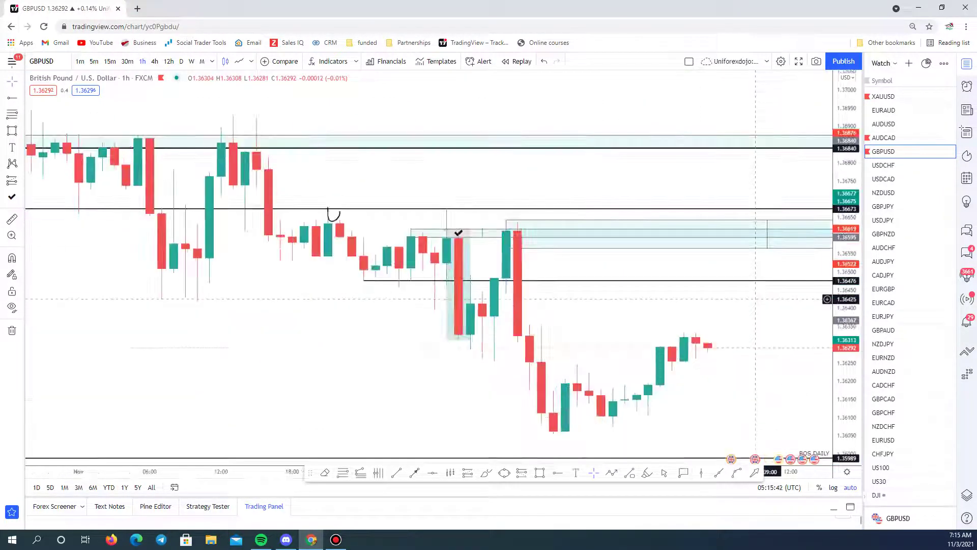
pyautogui.scroll(2, 755, 299)
pyautogui.moveTo(847, 400); pyautogui.dragTo(846, 364)
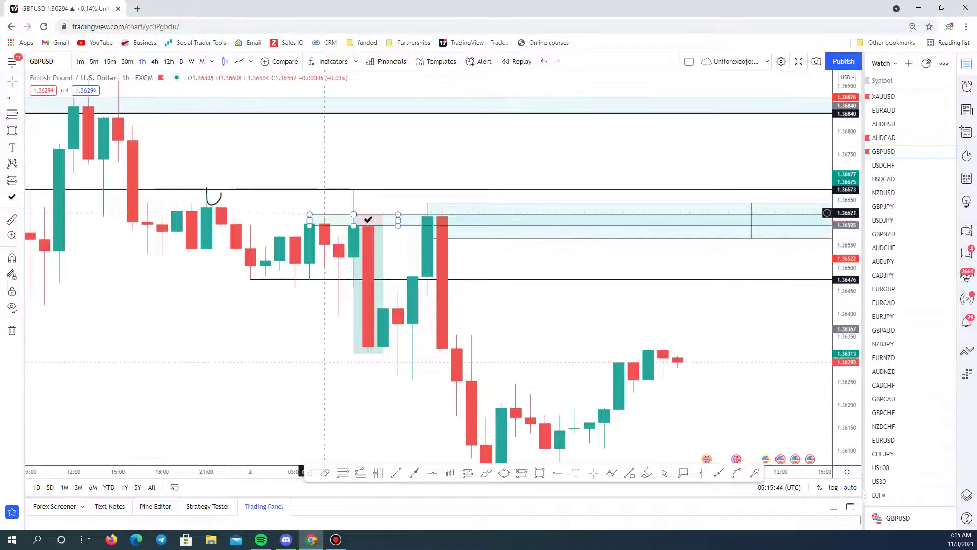
# Step: Delete the older overlapping rectangle and centre the new zone
pyautogui.click(310, 214)
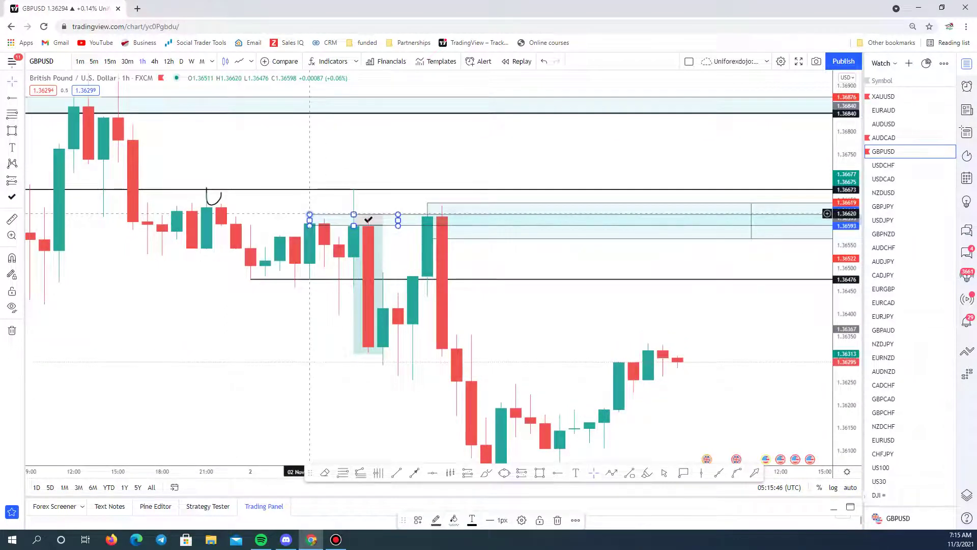
pyautogui.press('Delete')
pyautogui.scroll(2, 524, 341)
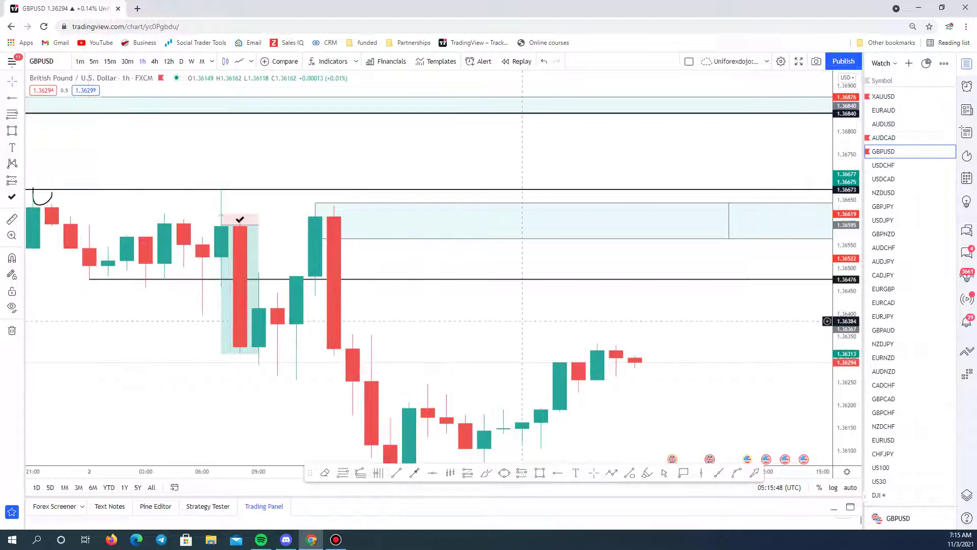
pyautogui.moveTo(522, 321); pyautogui.dragTo(593, 260)
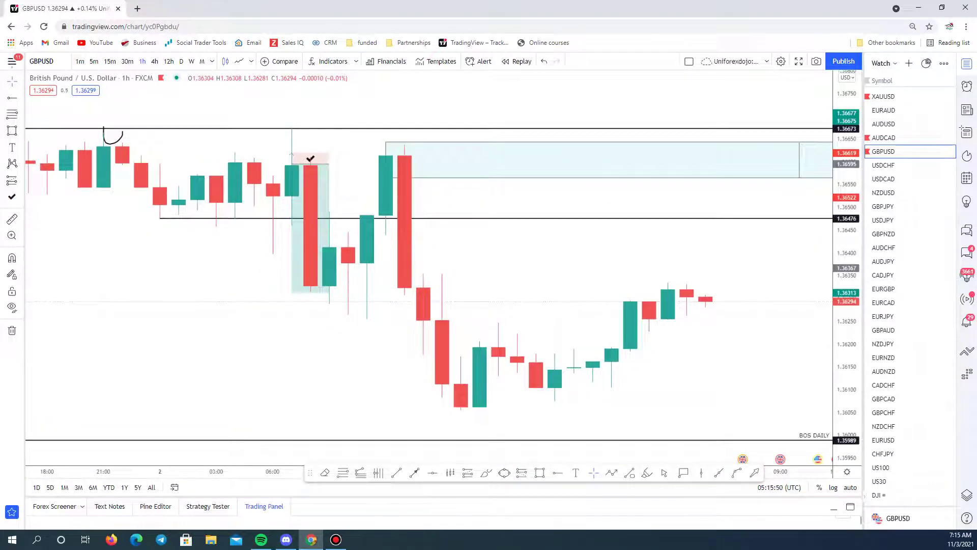
# Step: Place a short position at the zone with stop 1.36644 and target 1.36063
pyautogui.click(706, 177)
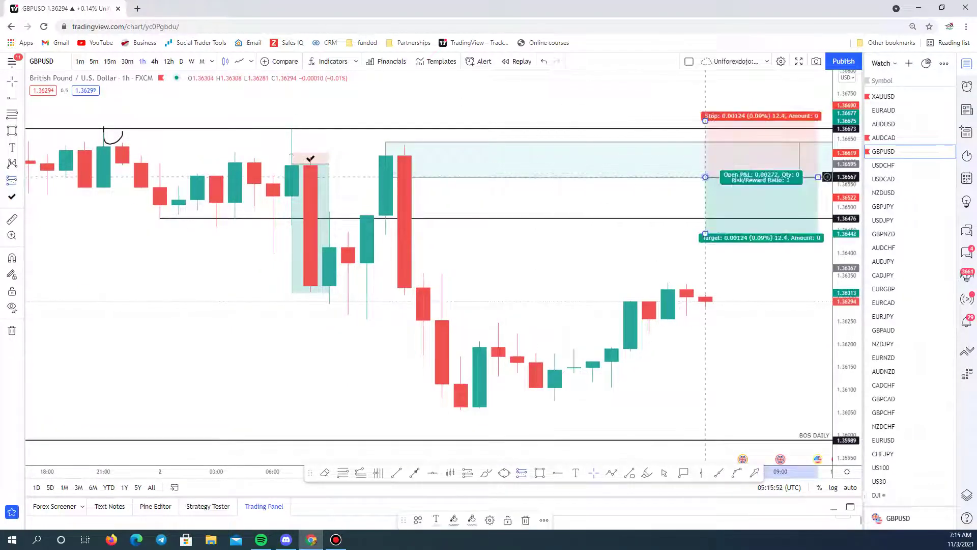
pyautogui.moveTo(705, 121); pyautogui.dragTo(706, 141)
pyautogui.moveTo(705, 233); pyautogui.dragTo(611, 413)
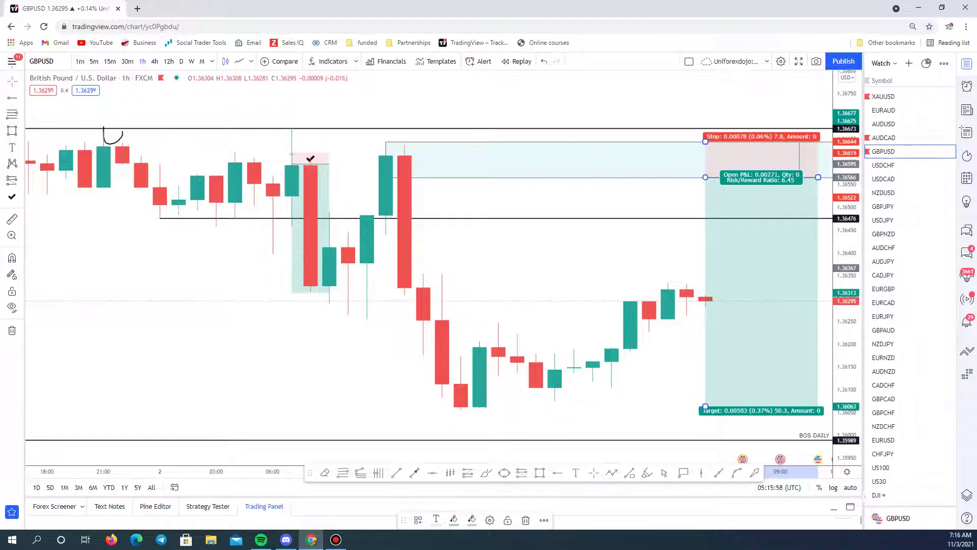
# Step: Add callout labels at 1.36563 and 1.36642, then review the whole setup
pyautogui.click(683, 472)
pyautogui.click(705, 178)
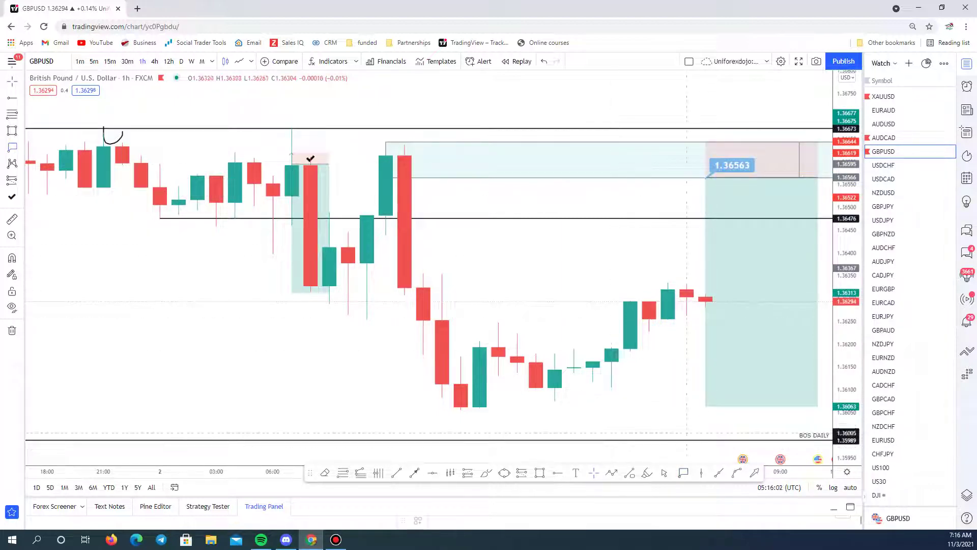
pyautogui.click(705, 142)
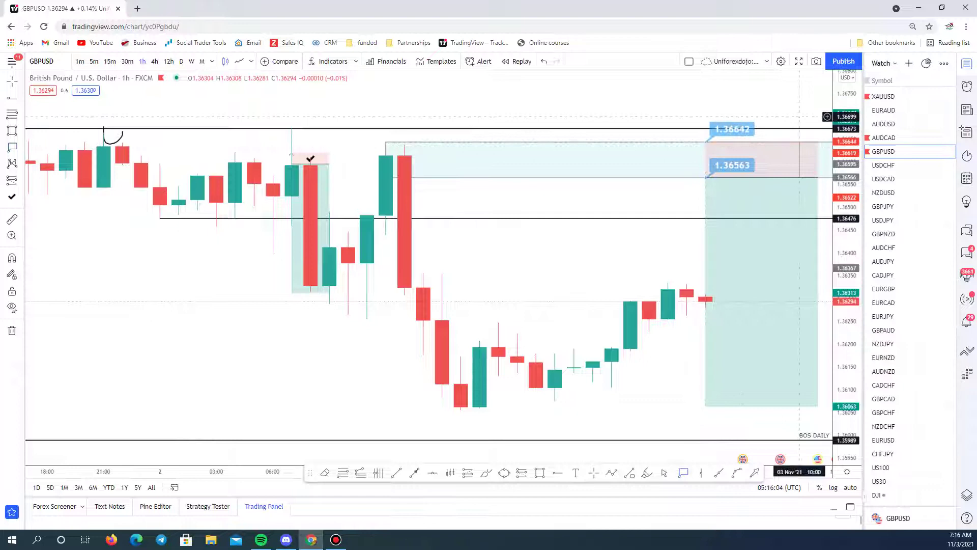
pyautogui.scroll(3, 799, 111)
pyautogui.scroll(-3, 693, 278)
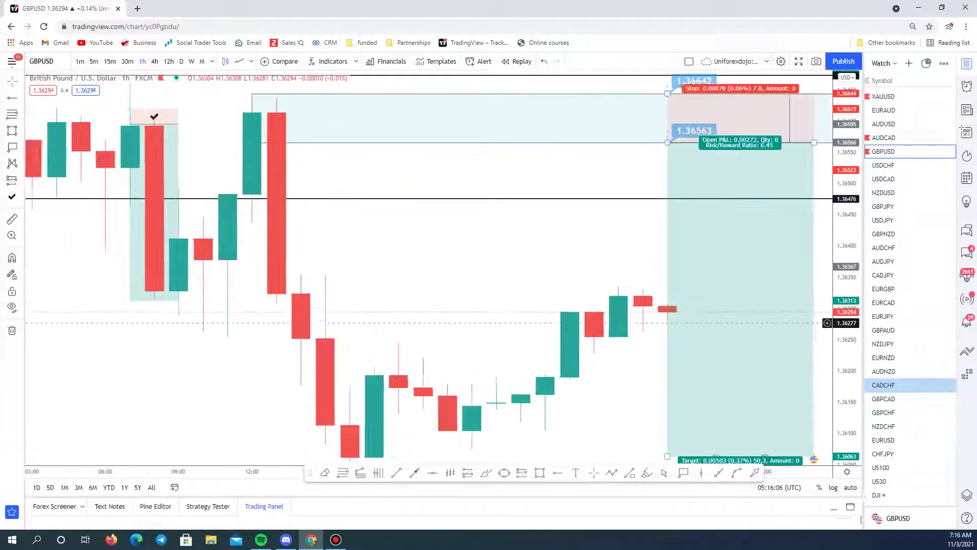
pyautogui.scroll(-2, 694, 279)
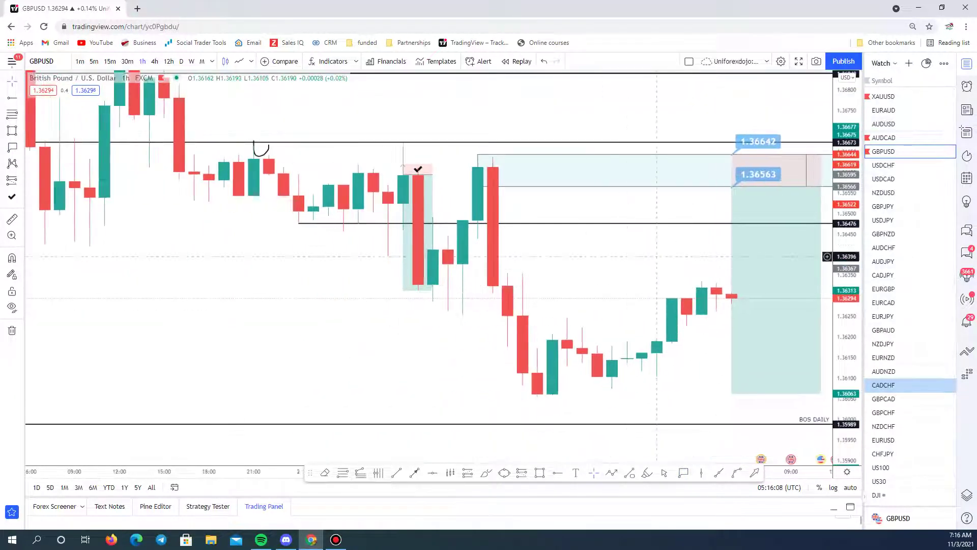
pyautogui.moveTo(628, 256)
pyautogui.mouseDown()
pyautogui.moveTo(566, 255)
pyautogui.moveTo(641, 266)
pyautogui.mouseUp()
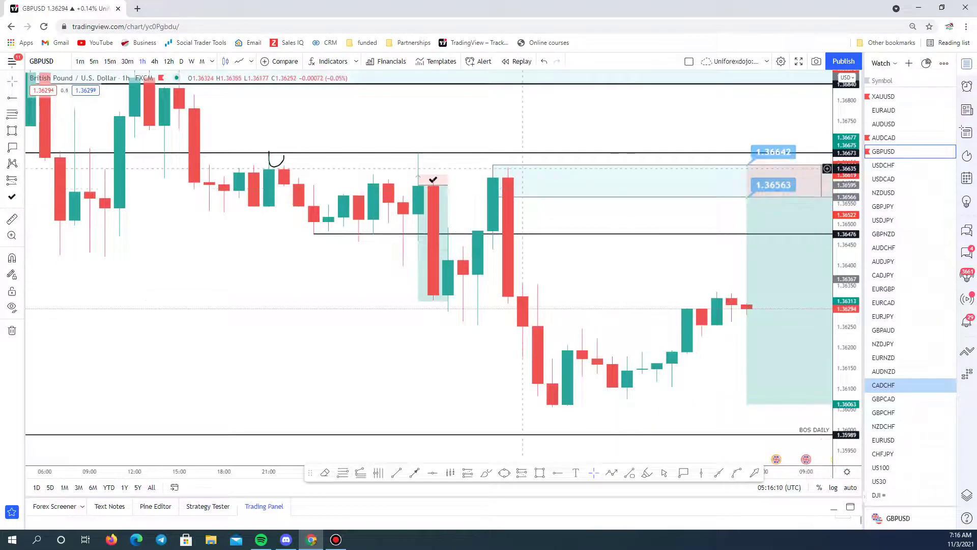
pyautogui.moveTo(643, 127); pyautogui.dragTo(607, 128)
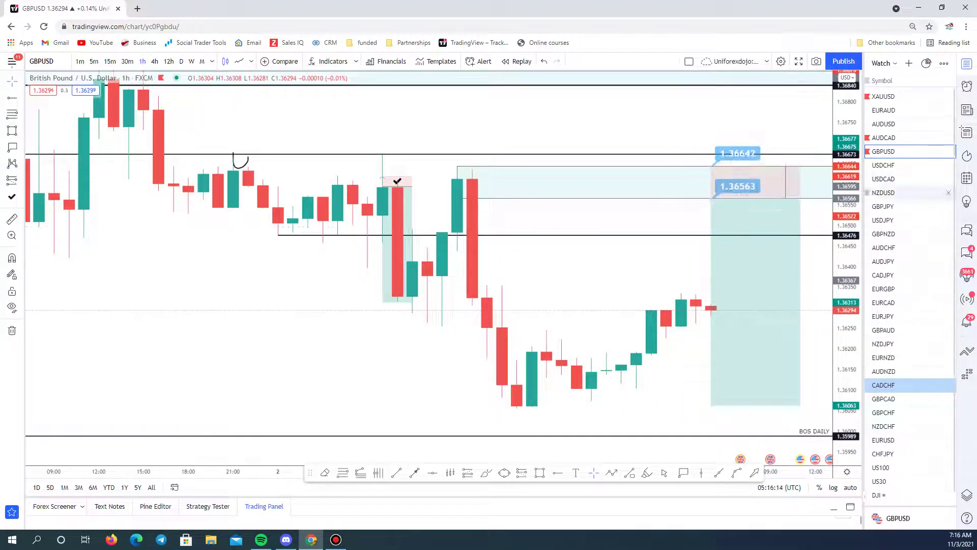
# Step: Open USDCHF, zoom out over its wider history, then switch to USDCAD
pyautogui.click(895, 164)
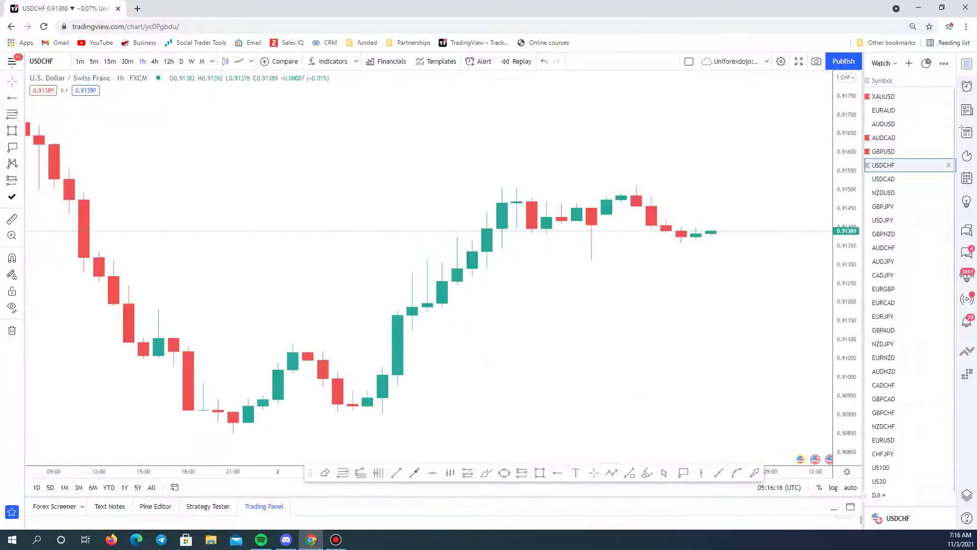
pyautogui.scroll(-3, 458, 272)
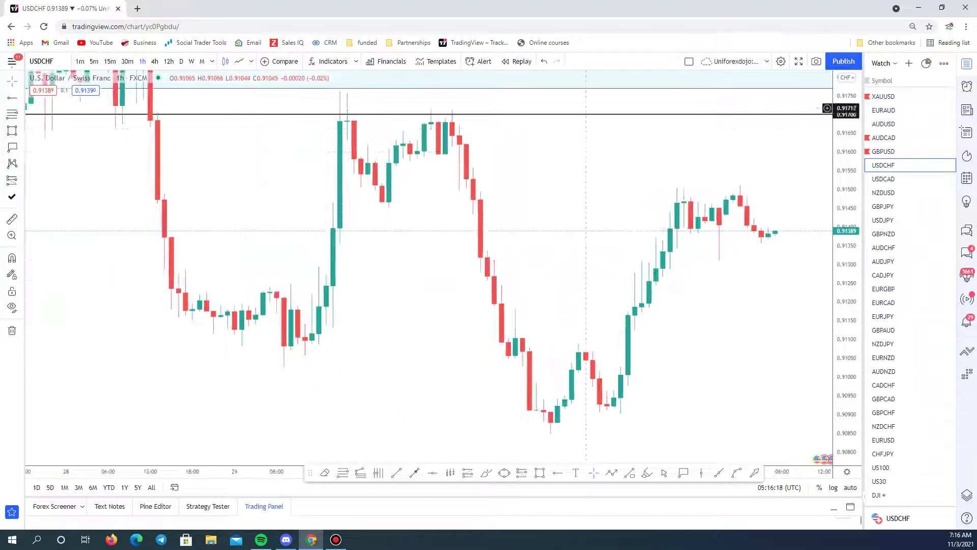
pyautogui.scroll(-3, 770, 345)
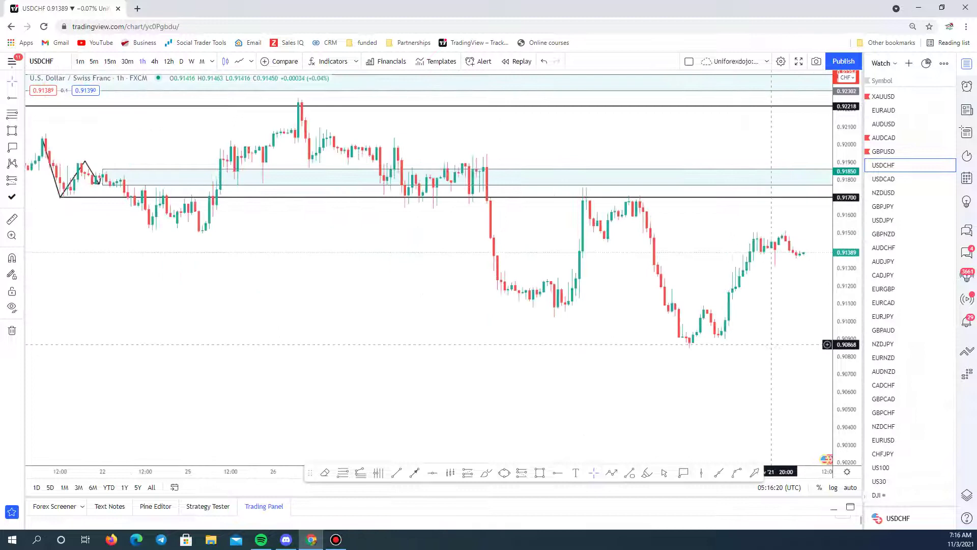
pyautogui.scroll(-2, 771, 344)
pyautogui.scroll(-3, 771, 344)
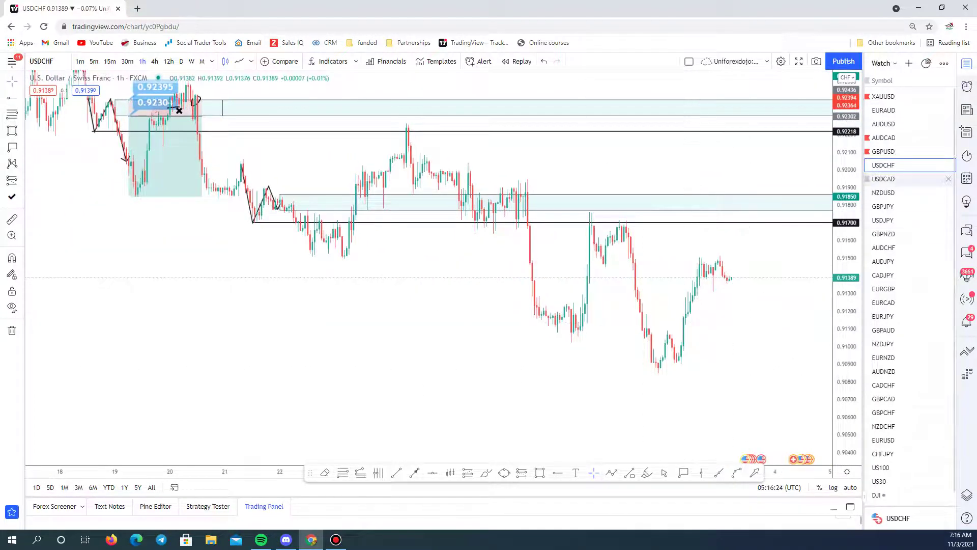
pyautogui.click(895, 179)
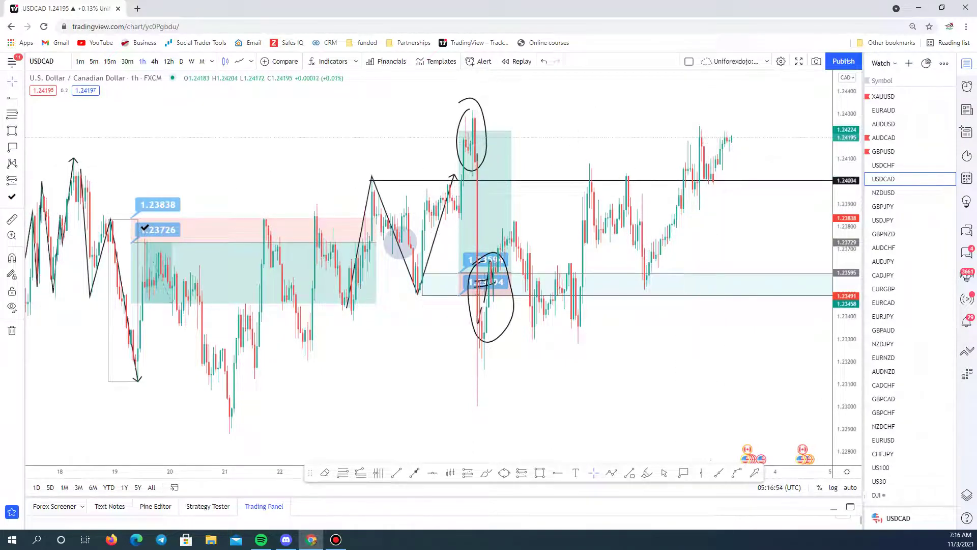
# Step: Discard a stray brush stroke and ring the latest USDCAD candles above 1.24004 with a shaded ellipse
pyautogui.moveTo(671, 268); pyautogui.dragTo(670, 266)
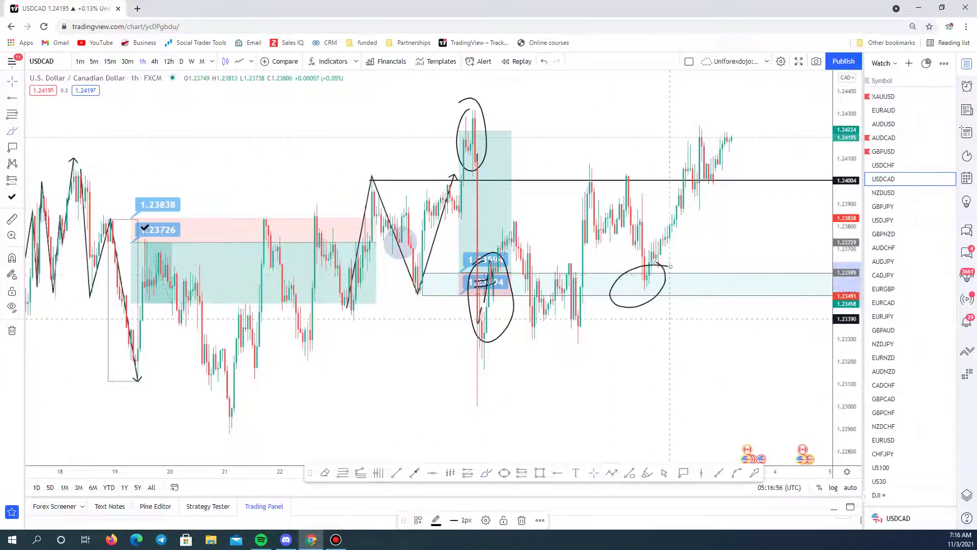
pyautogui.hotkey('ctrl', 'z')
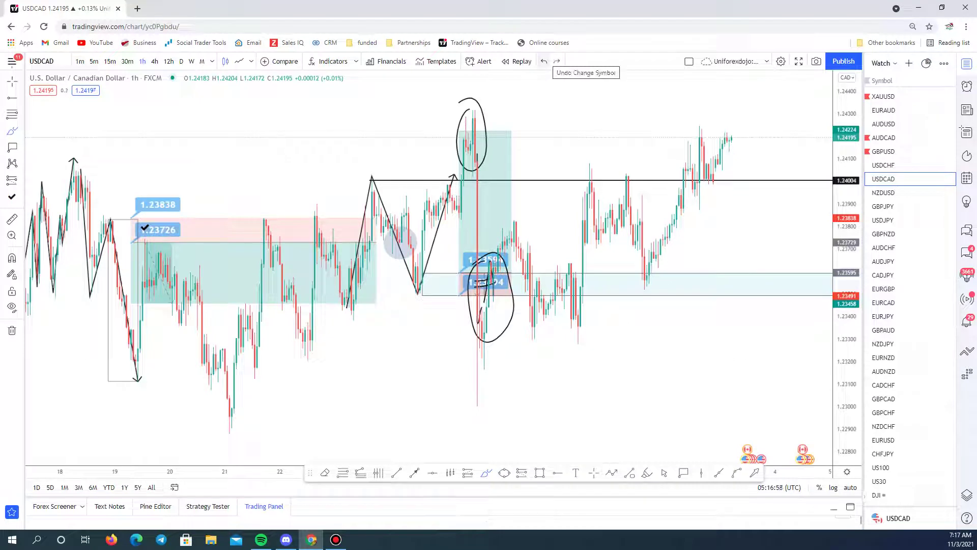
pyautogui.scroll(3, 752, 275)
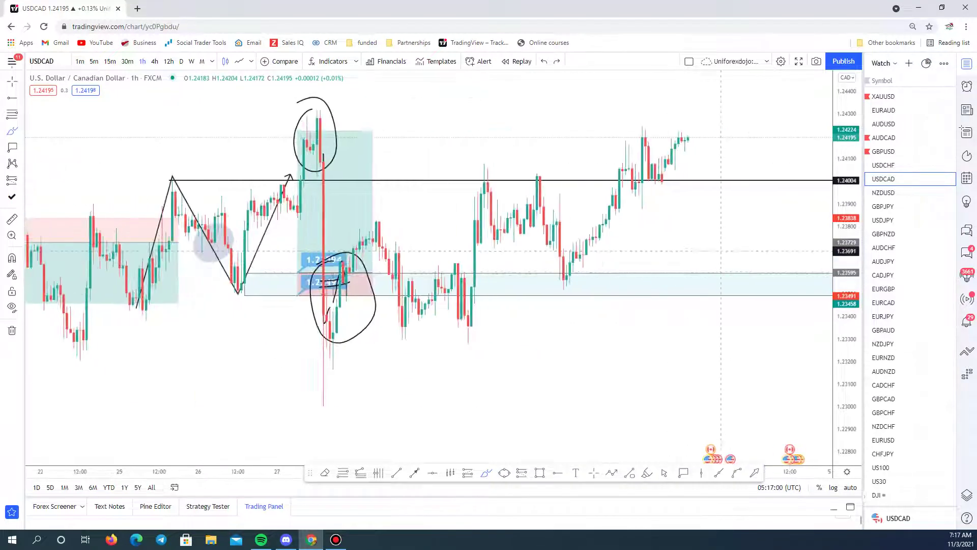
pyautogui.scroll(3, 752, 275)
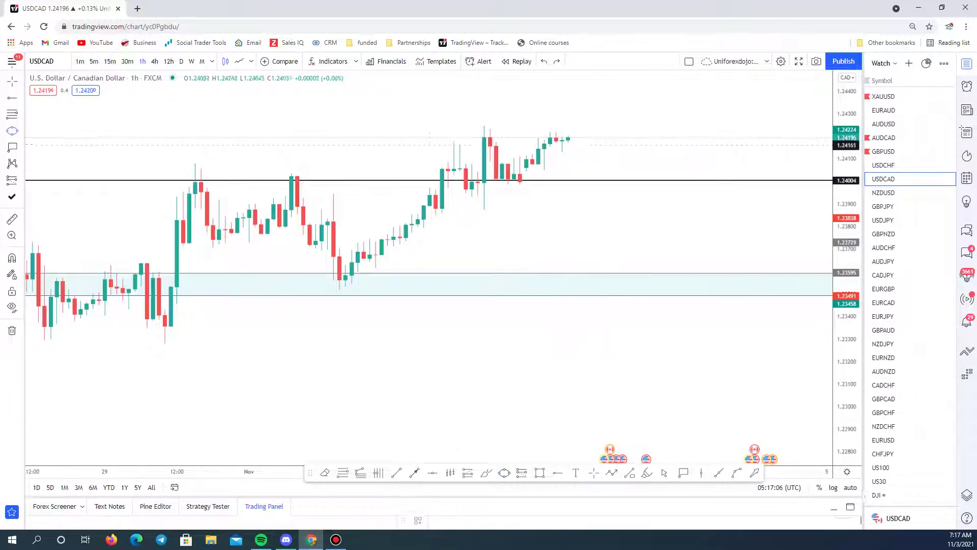
pyautogui.click(655, 148)
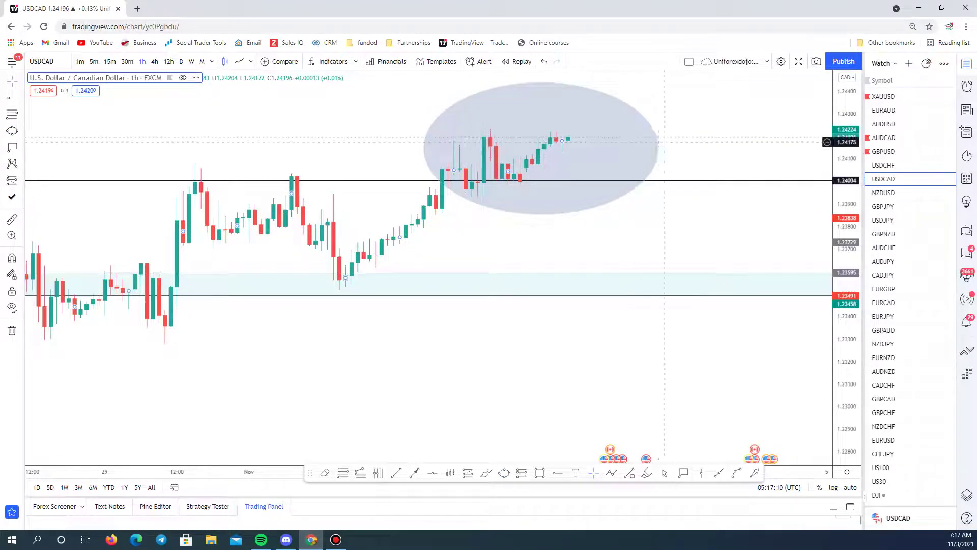
# Step: Delete the shaded ellipse and mark the 1.24250 high with a horizontal ray
pyautogui.click(658, 147)
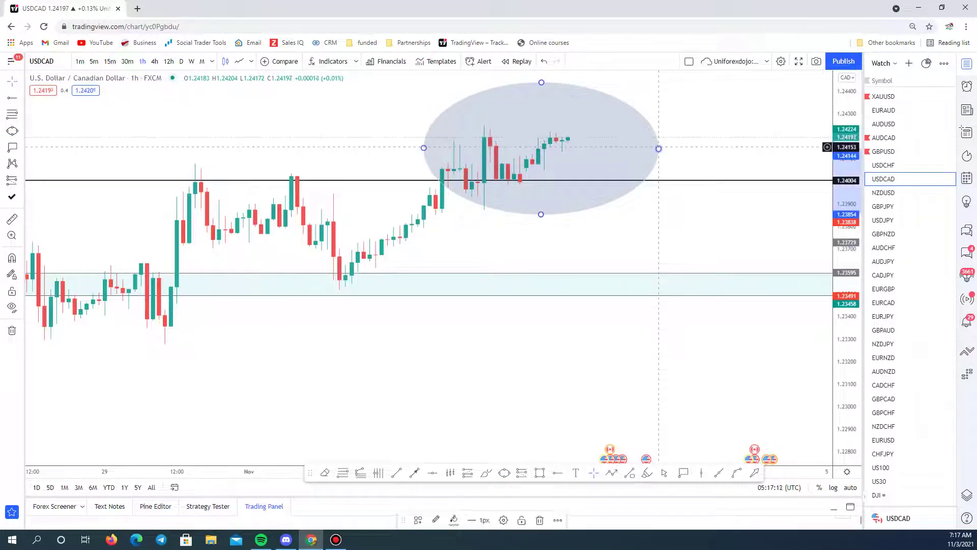
pyautogui.press('Delete')
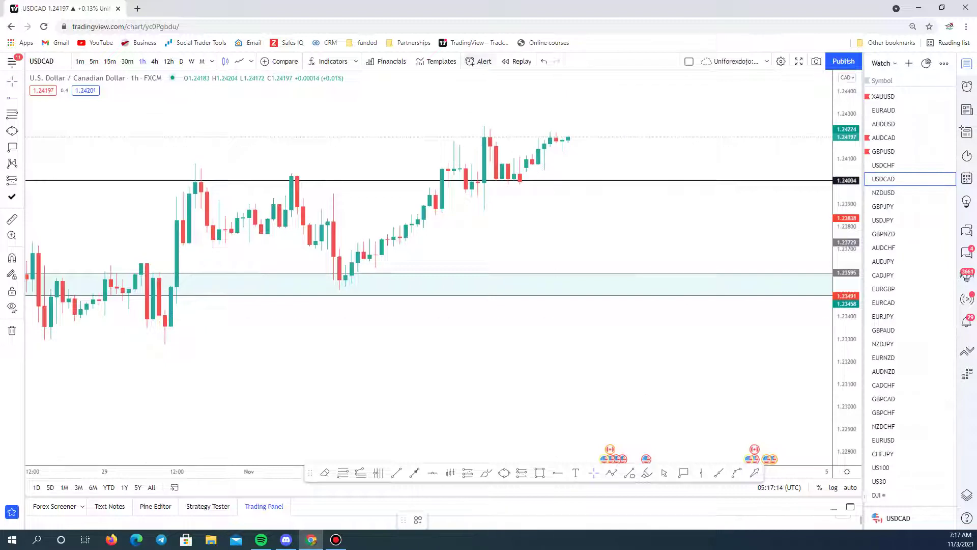
pyautogui.click(484, 124)
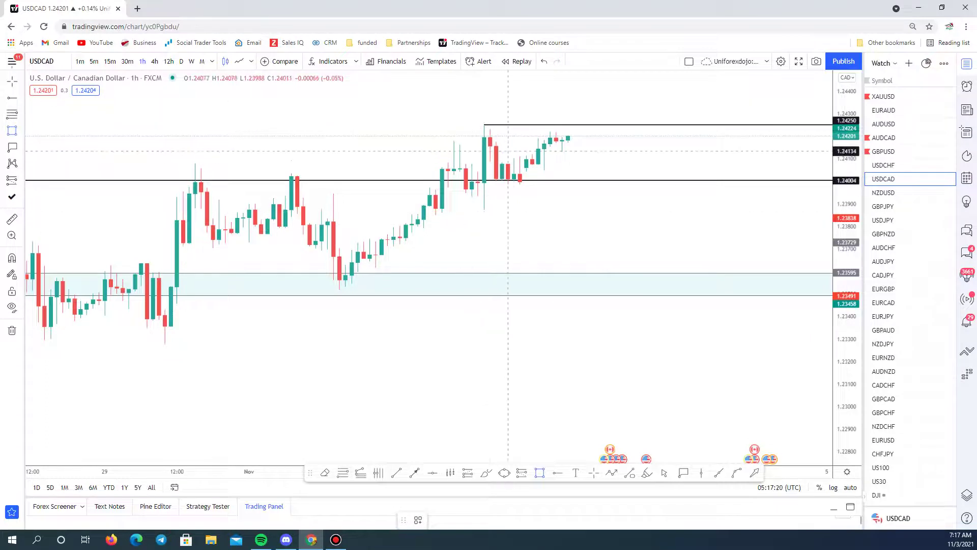
# Step: Draw a zone box around 1.24004 with its bottom at 1.23982, refining it on 15m and 5m candles
pyautogui.click(508, 150)
pyautogui.click(568, 200)
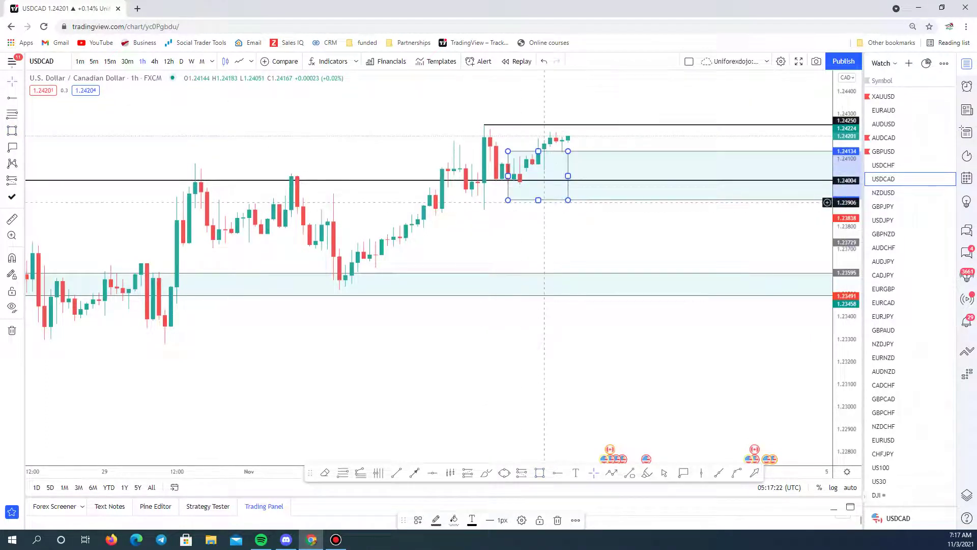
pyautogui.moveTo(538, 199); pyautogui.dragTo(538, 186)
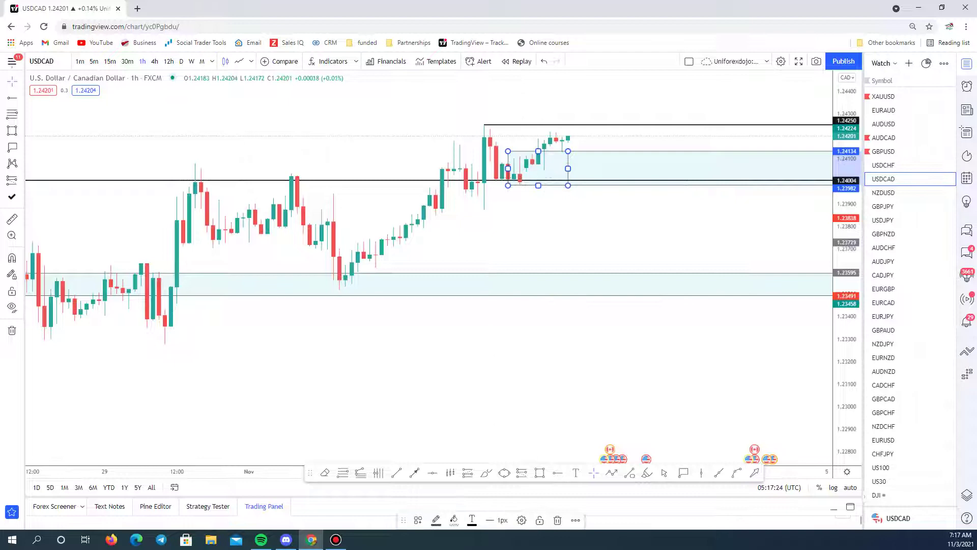
pyautogui.click(110, 61)
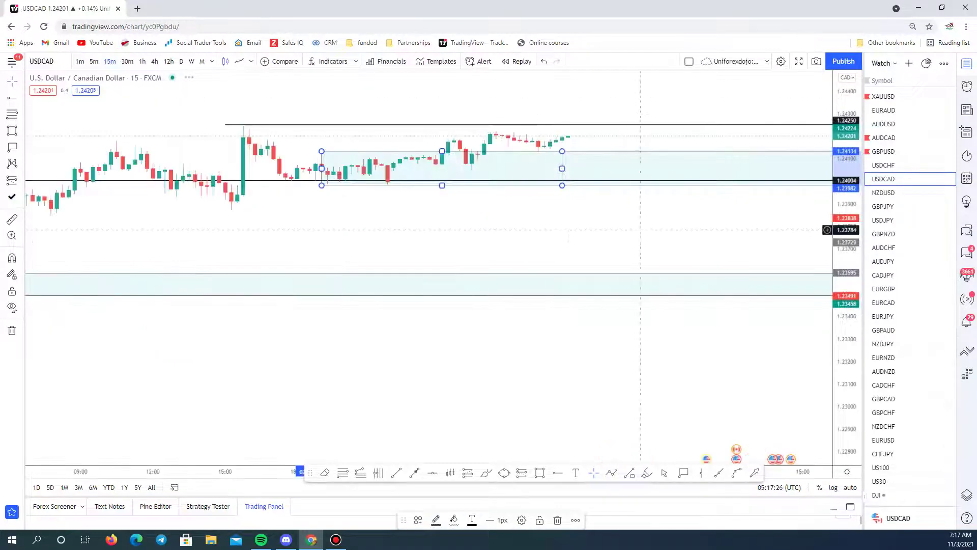
pyautogui.moveTo(322, 151); pyautogui.dragTo(388, 167)
pyautogui.click(93, 61)
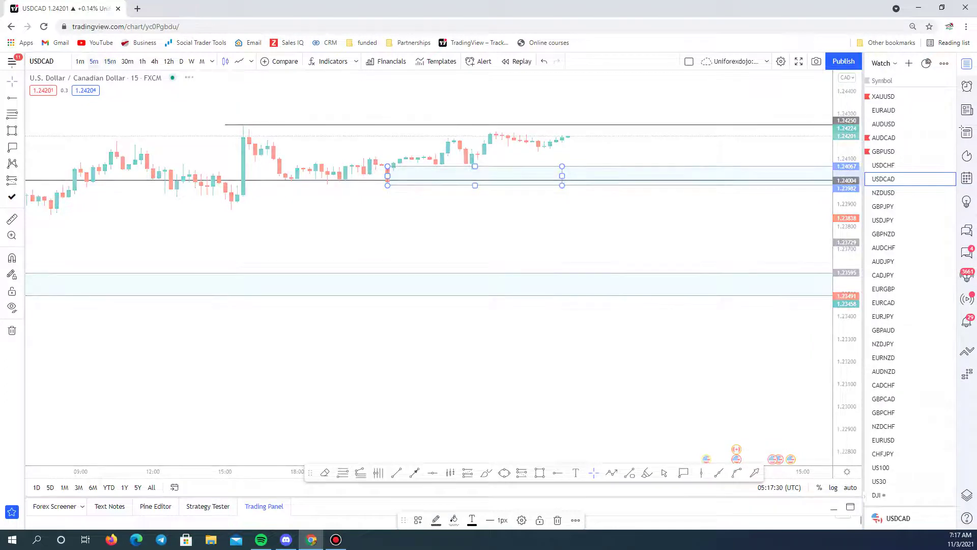
pyautogui.moveTo(332, 166); pyautogui.dragTo(340, 171)
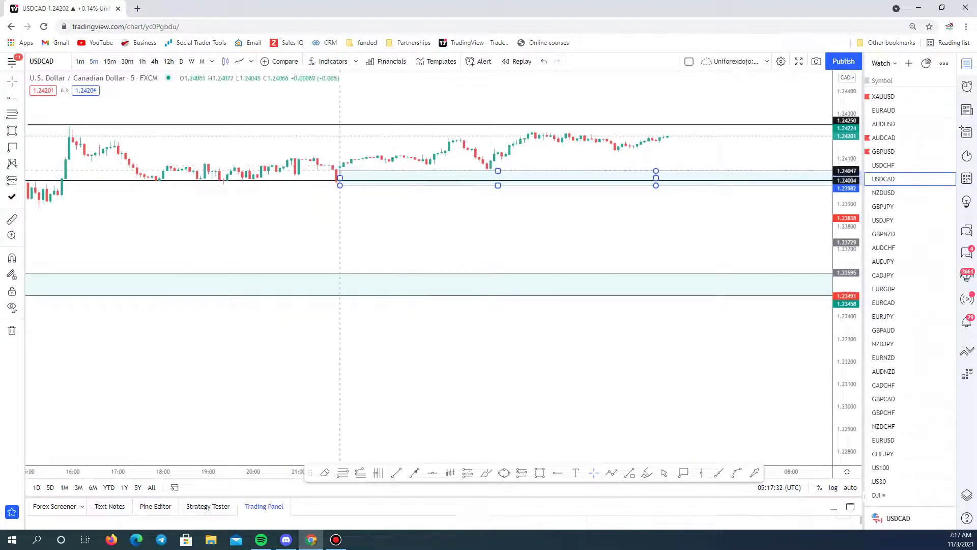
# Step: Reset the chart view and extend the USDCAD zone box to the right
pyautogui.rightClick(668, 191)
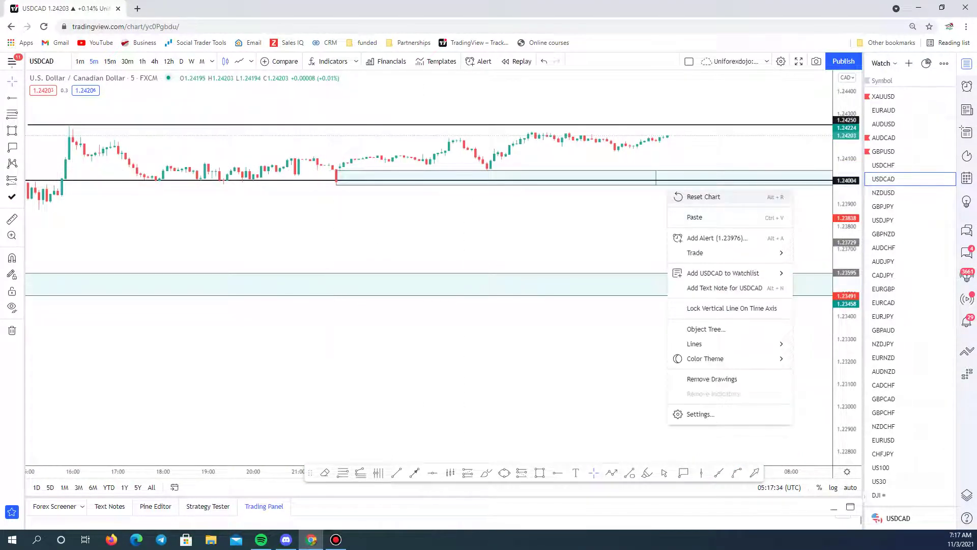
pyautogui.click(697, 196)
pyautogui.scroll(-5, 651, 256)
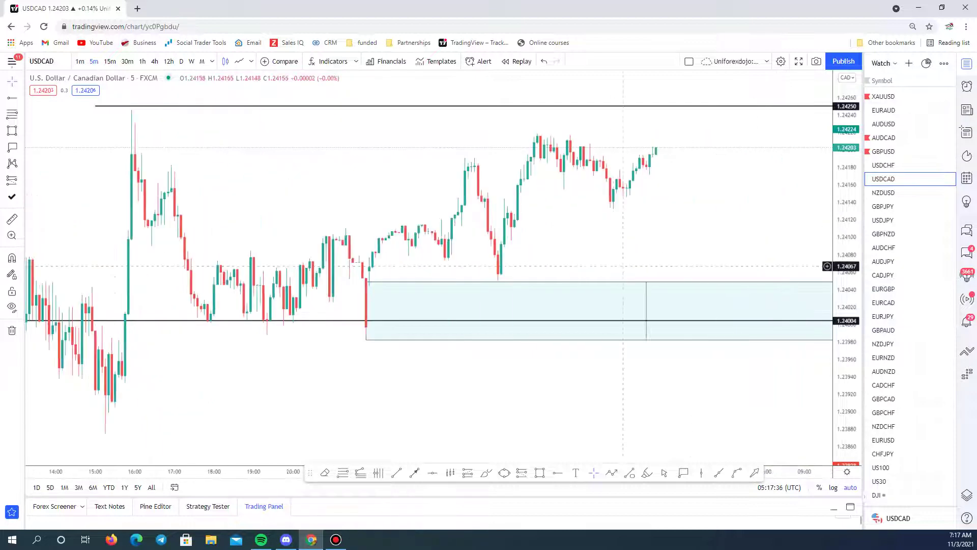
pyautogui.moveTo(776, 210); pyautogui.dragTo(768, 285)
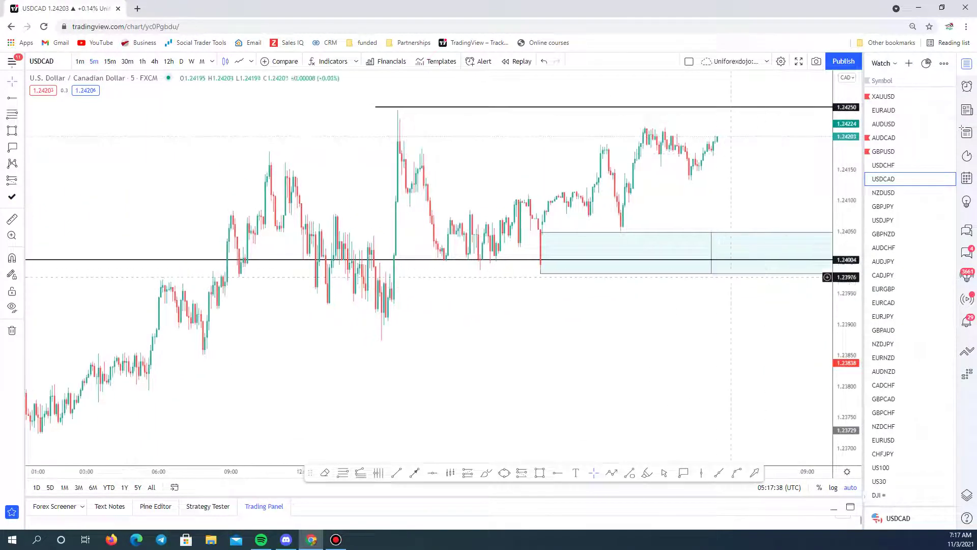
pyautogui.moveTo(711, 253); pyautogui.dragTo(831, 252)
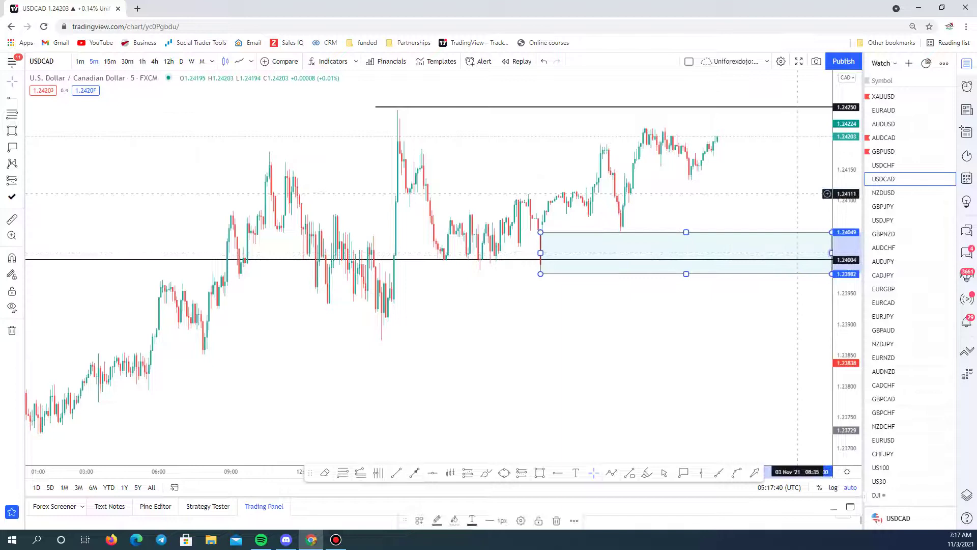
pyautogui.click(829, 159)
pyautogui.scroll(4, 831, 159)
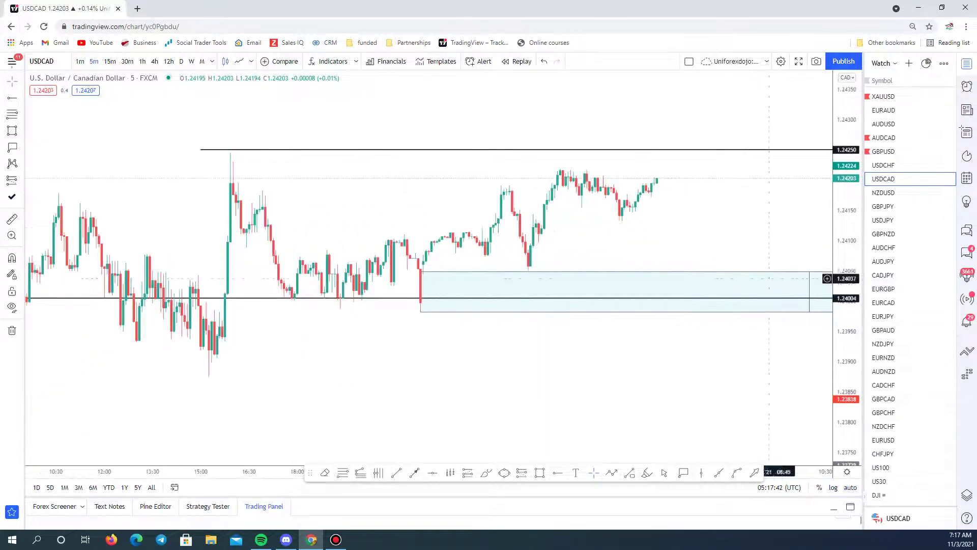
pyautogui.moveTo(846, 331); pyautogui.dragTo(845, 209)
pyautogui.moveTo(654, 183); pyautogui.dragTo(665, 195)
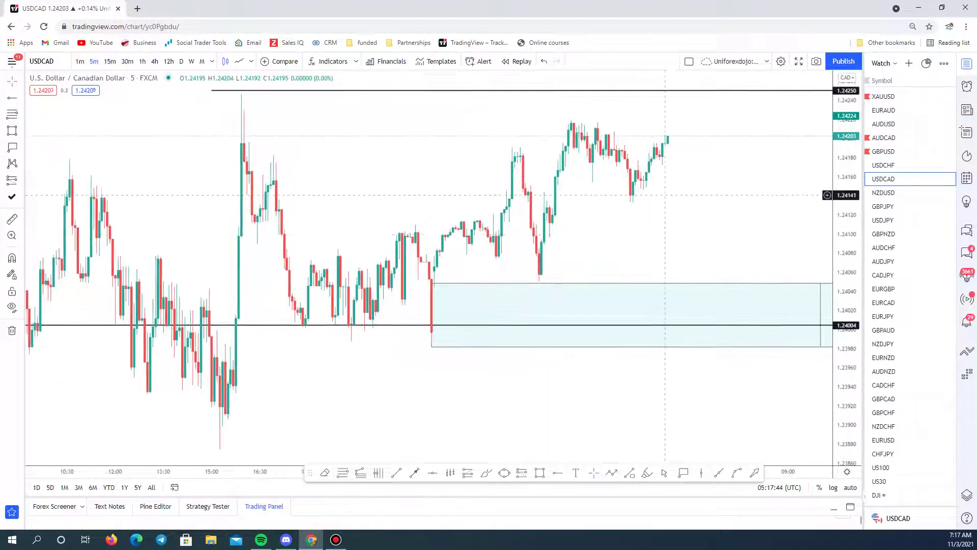
# Step: Return to hourly candles and extend the zone box further right
pyautogui.click(143, 61)
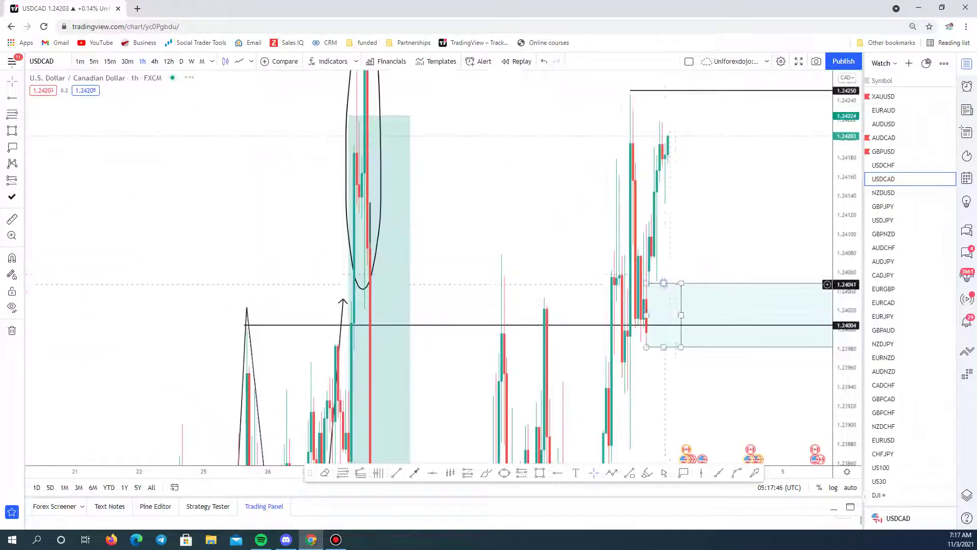
pyautogui.rightClick(748, 237)
pyautogui.click(781, 246)
pyautogui.scroll(5, 743, 225)
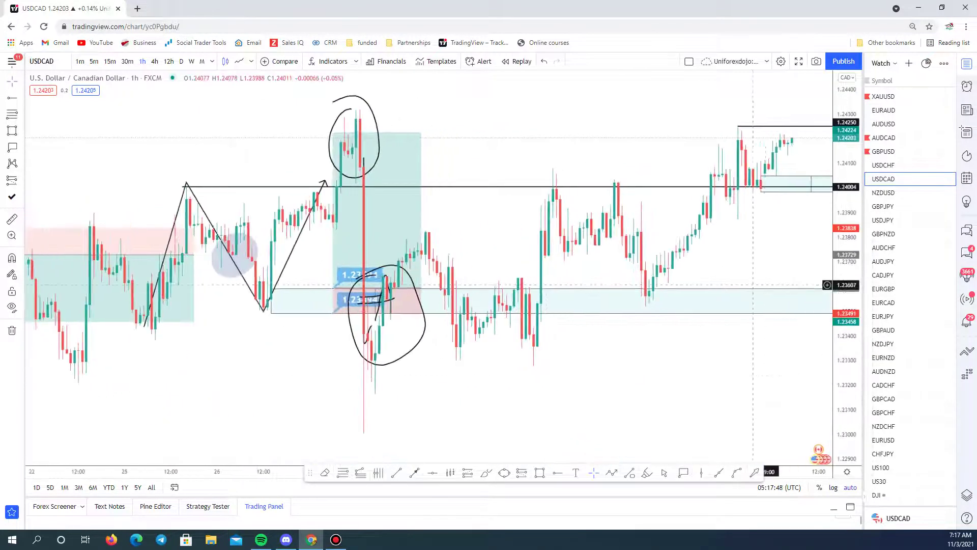
pyautogui.scroll(3, 743, 225)
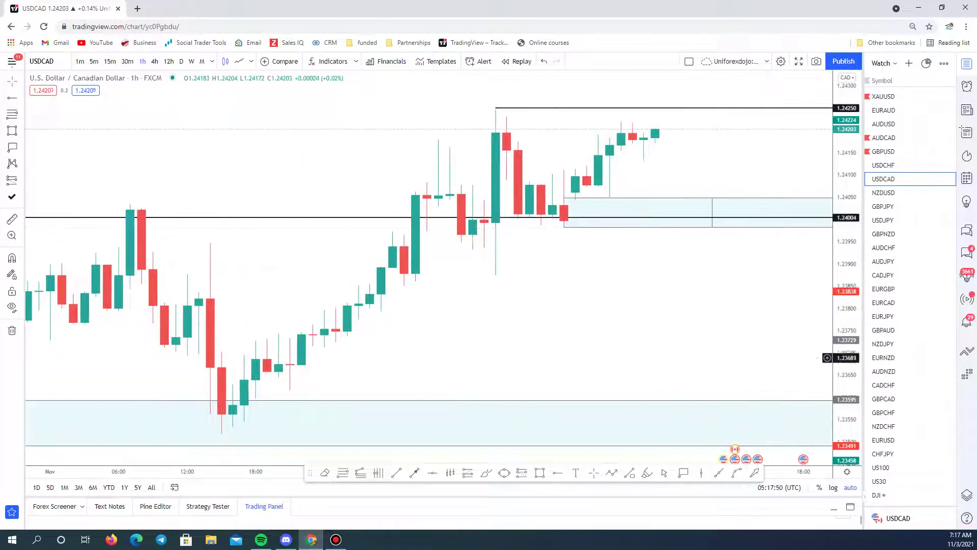
pyautogui.moveTo(746, 309); pyautogui.dragTo(740, 376)
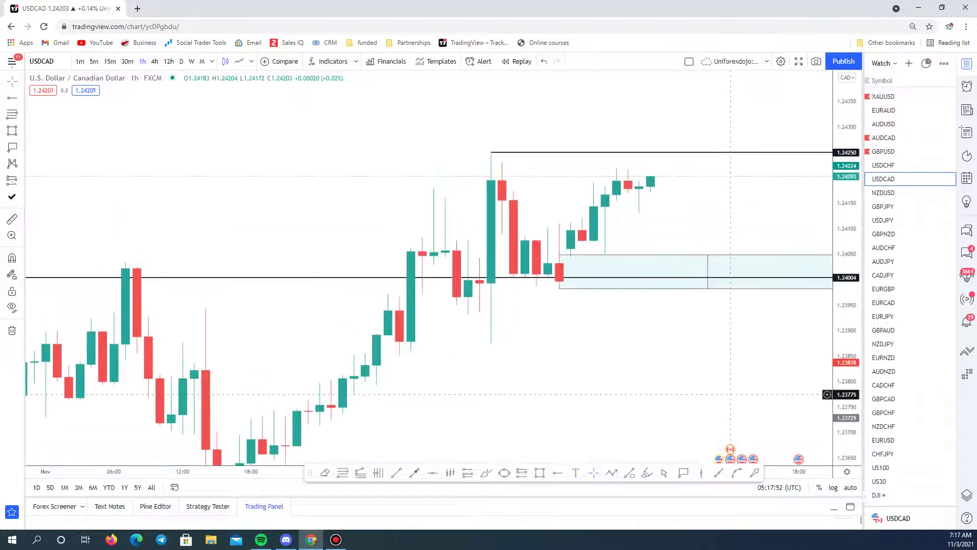
pyautogui.click(707, 272)
pyautogui.moveTo(707, 272); pyautogui.dragTo(810, 272)
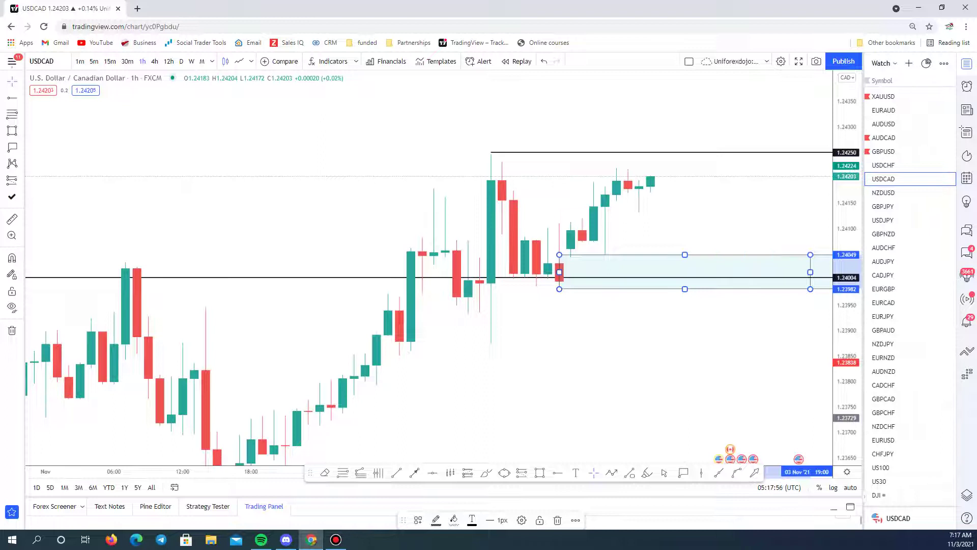
pyautogui.click(673, 206)
# Step: Place a narrow USDCAD long at the latest price, target 1.24250 and stop 1.23982
pyautogui.click(650, 257)
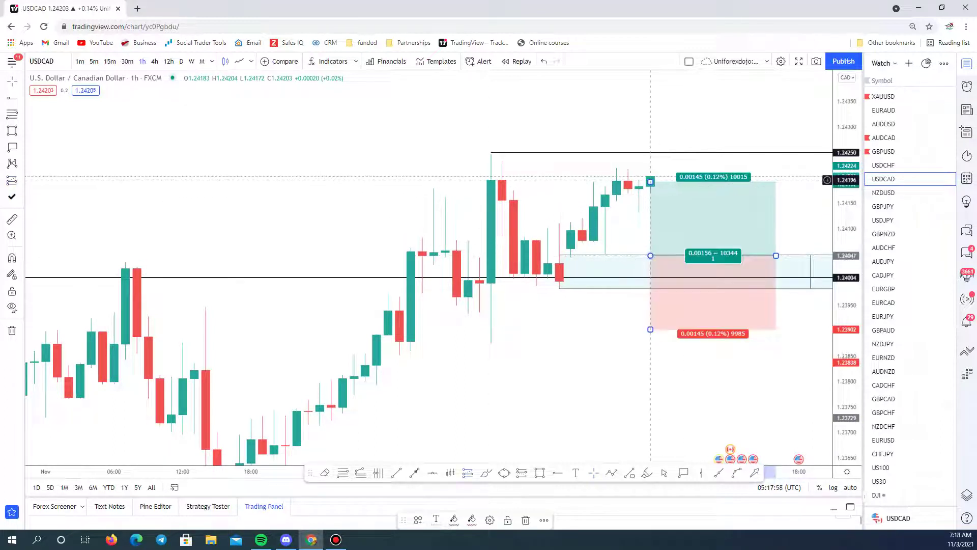
pyautogui.moveTo(650, 181); pyautogui.dragTo(650, 152)
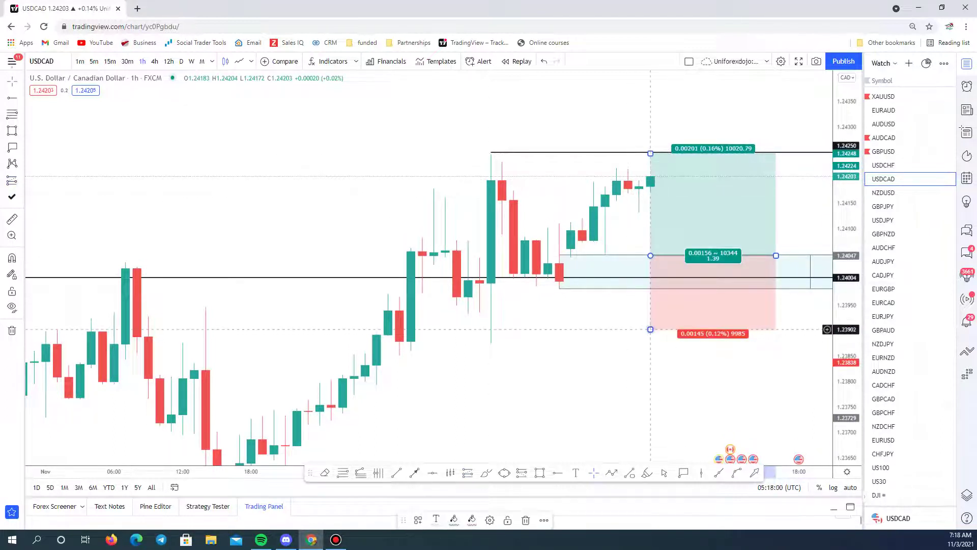
pyautogui.moveTo(650, 329); pyautogui.dragTo(650, 289)
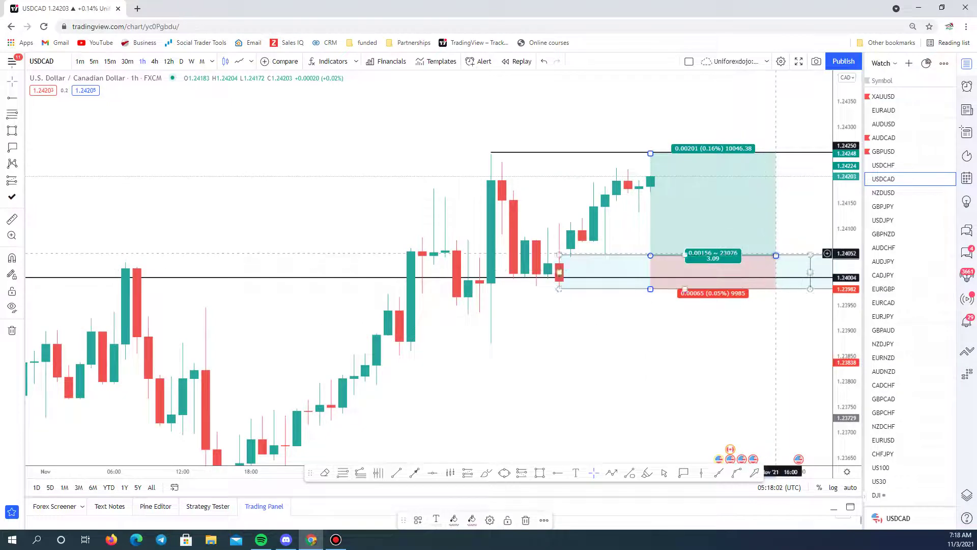
pyautogui.moveTo(776, 255); pyautogui.dragTo(742, 254)
pyautogui.click(641, 96)
# Step: Add a 1.24050 price label, then switch to the NZDUSD chart
pyautogui.moveTo(593, 124); pyautogui.dragTo(688, 125)
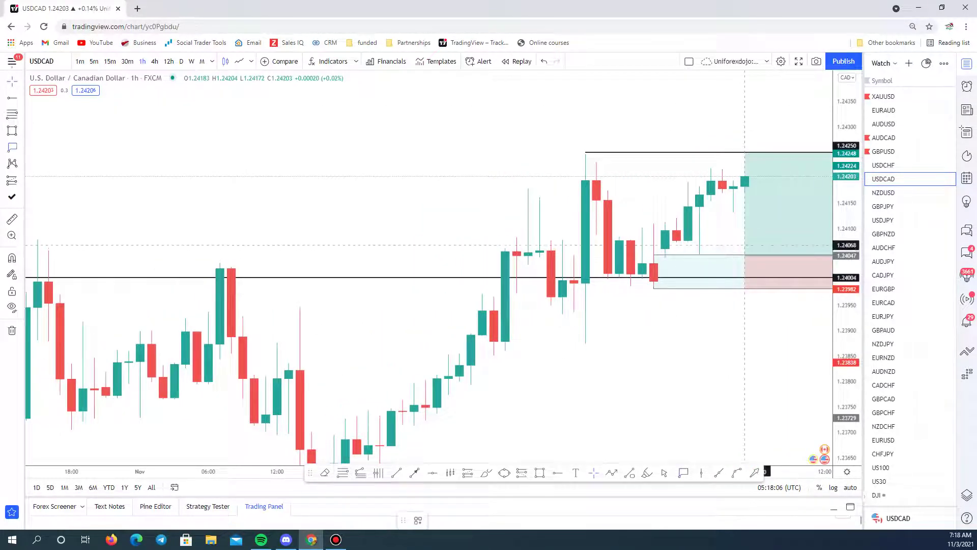
pyautogui.click(745, 254)
pyautogui.click(683, 473)
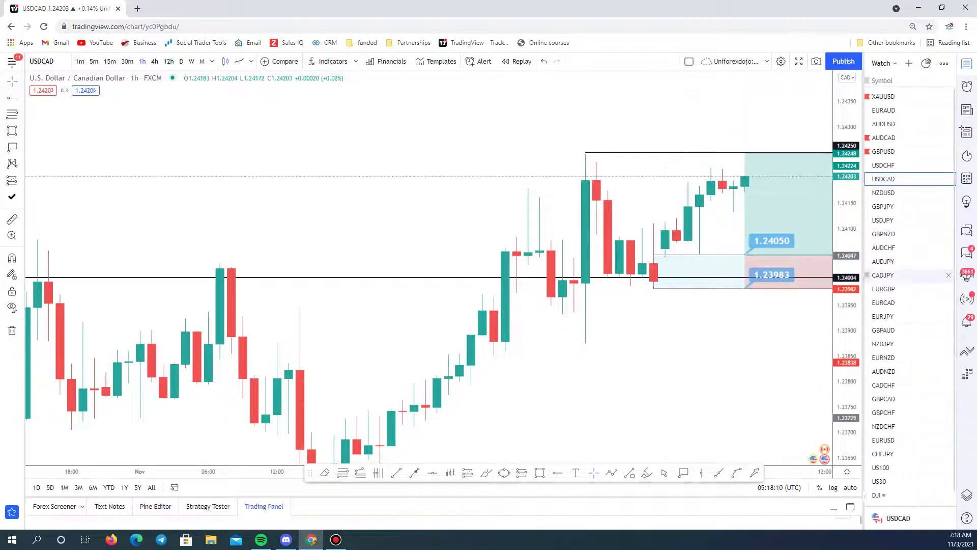
pyautogui.click(896, 192)
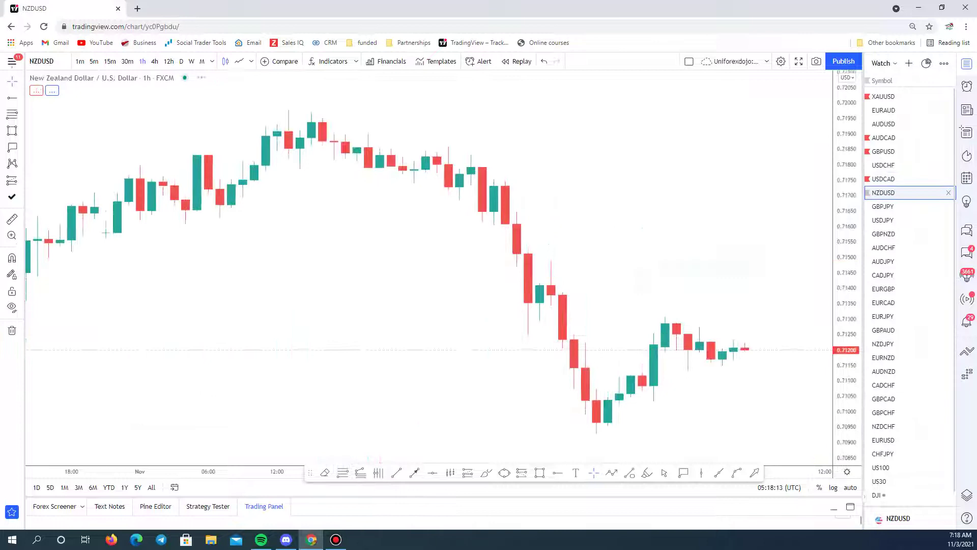
# Step: Zoom out on NZDUSD, then view GBPJPY and USDJPY before settling on GBPNZD
pyautogui.scroll(-6, 731, 279)
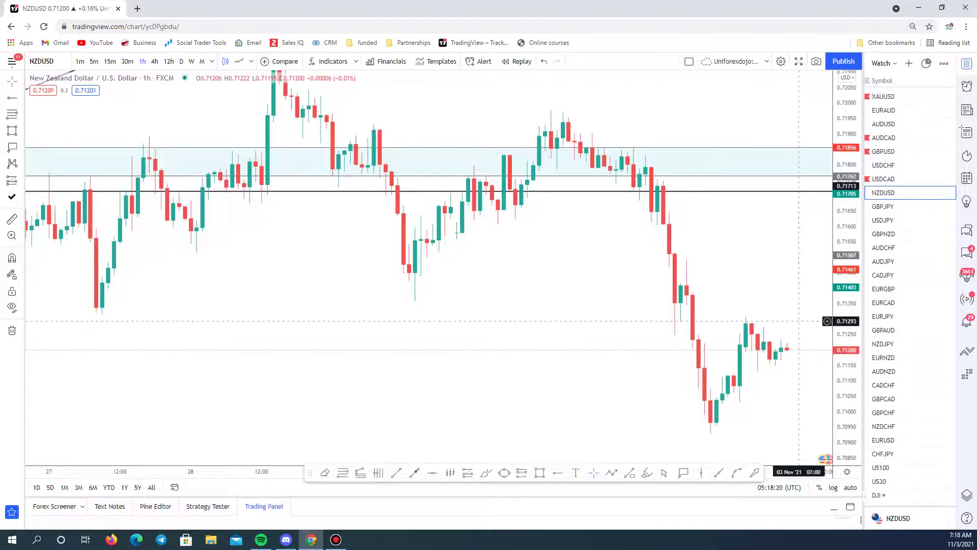
pyautogui.click(883, 206)
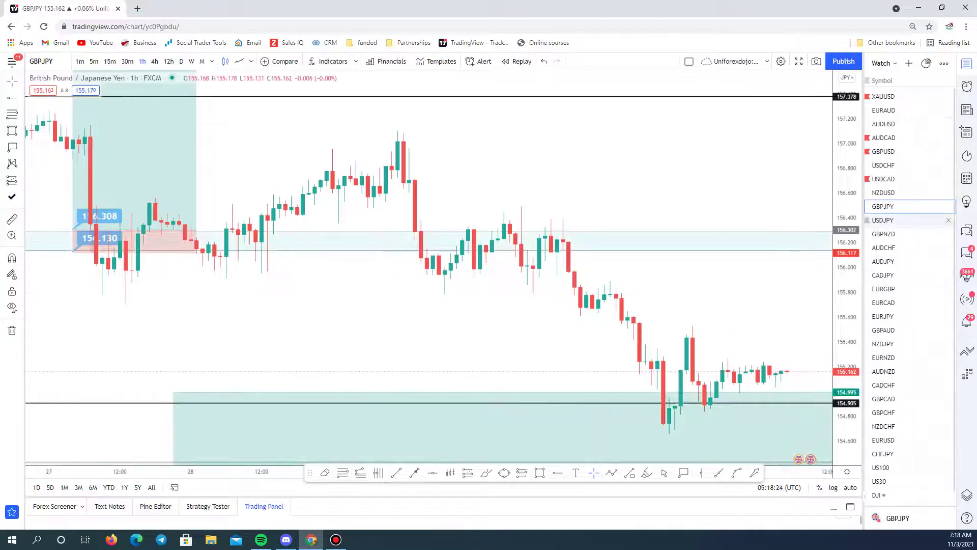
pyautogui.click(883, 219)
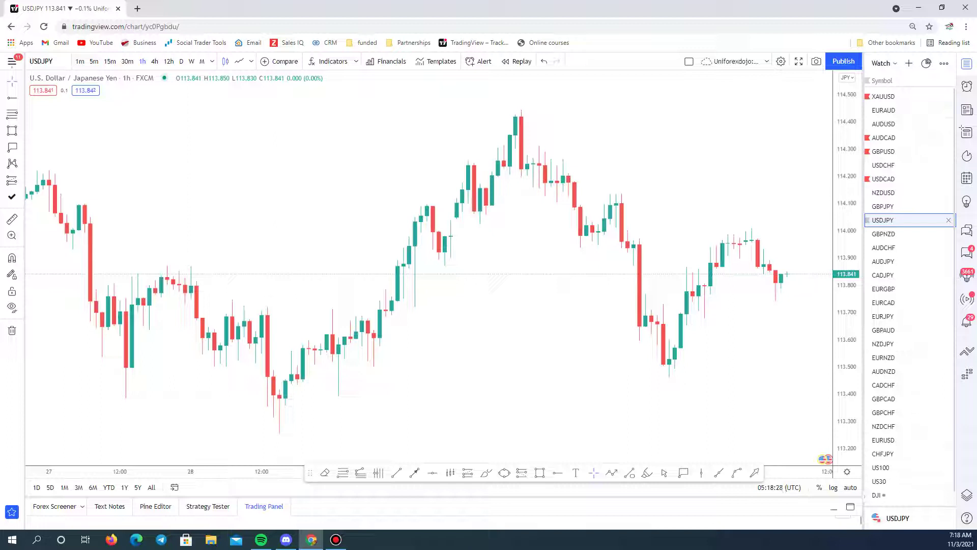
pyautogui.click(895, 234)
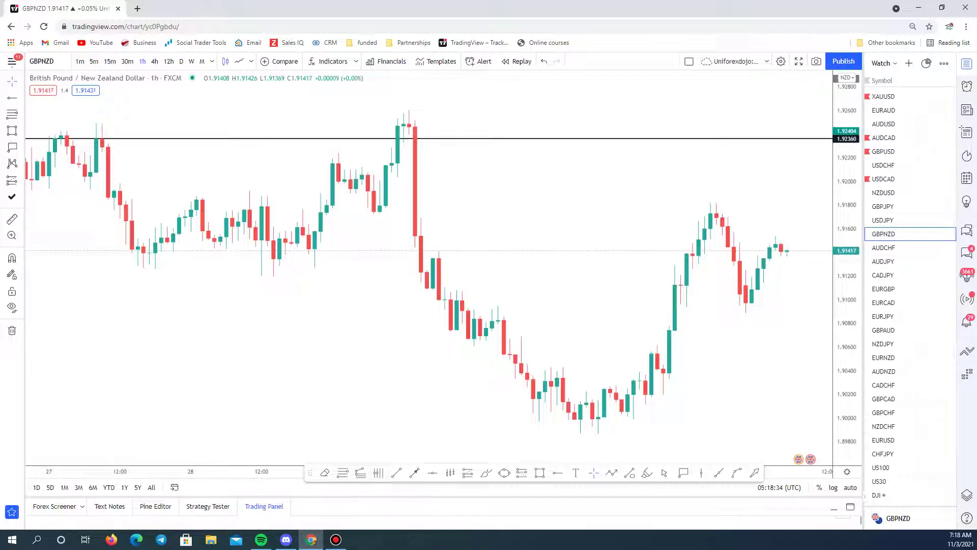
# Step: Mark the GBPNZD 1.91799 swing high with a horizontal ray, removing an extra ray at 1.91296
pyautogui.click(558, 473)
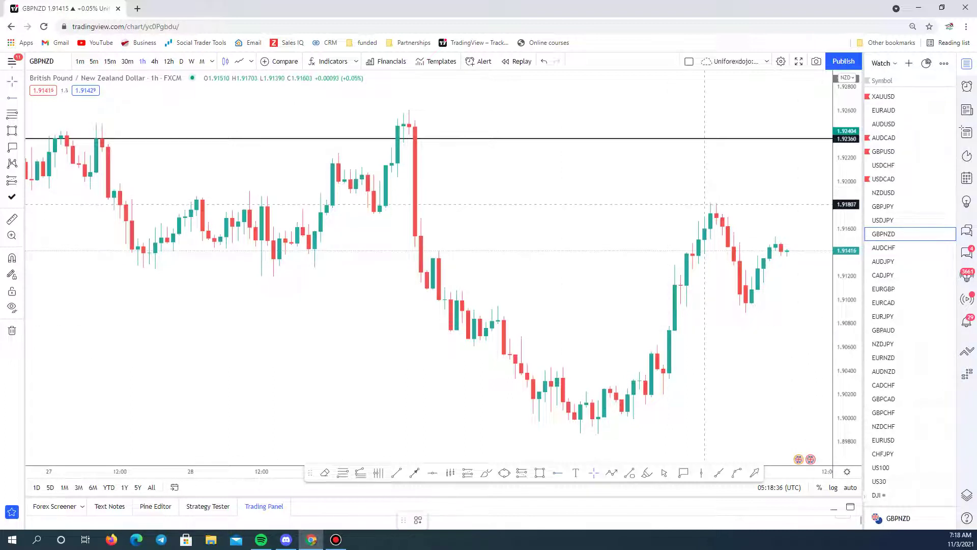
pyautogui.click(717, 205)
pyautogui.click(558, 472)
pyautogui.click(594, 473)
pyautogui.moveTo(662, 371); pyautogui.dragTo(556, 372)
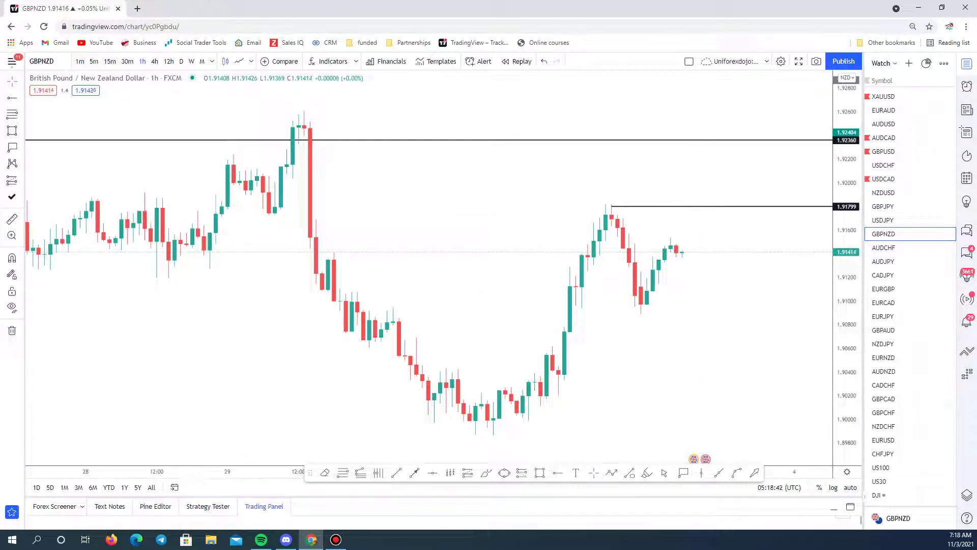
pyautogui.click(640, 266)
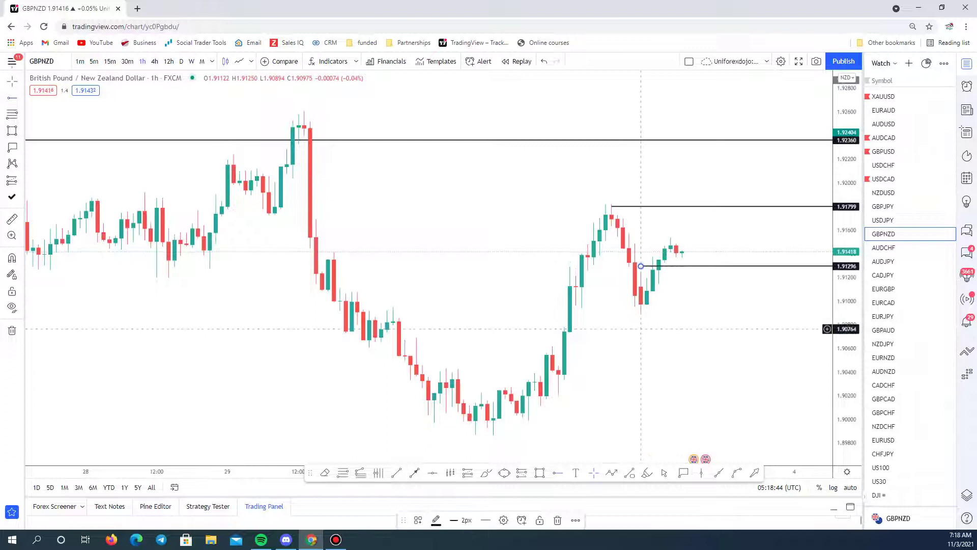
pyautogui.press('Delete')
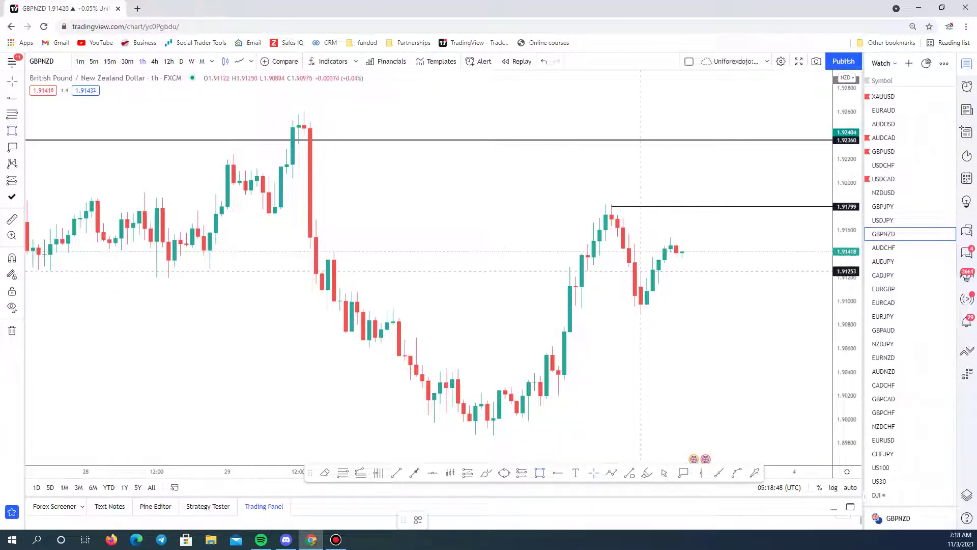
# Step: Draw a demand zone box down to 1.90885 and lower its top to 1.91047 on 15-minute candles
pyautogui.click(641, 270)
pyautogui.click(640, 314)
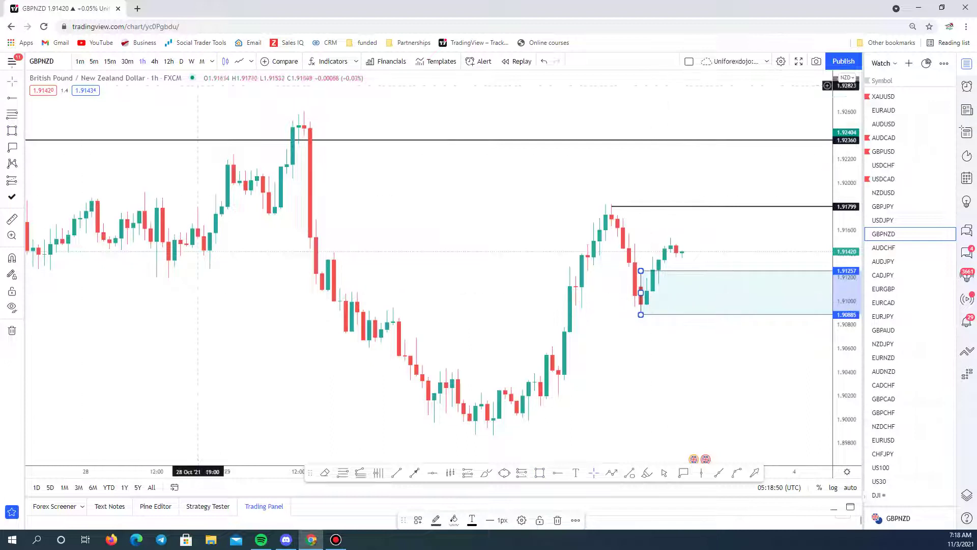
pyautogui.click(110, 62)
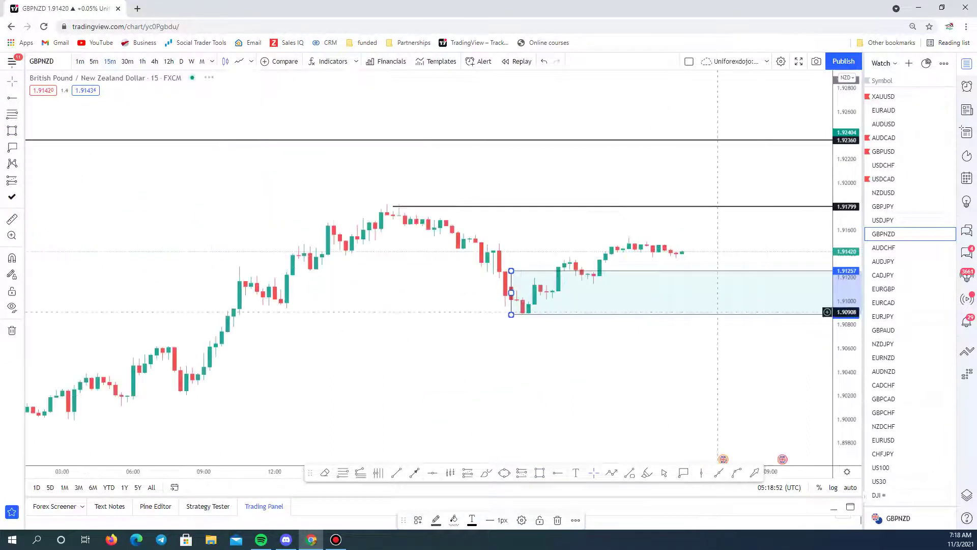
pyautogui.moveTo(511, 270)
pyautogui.mouseDown()
pyautogui.moveTo(523, 291)
pyautogui.moveTo(541, 296)
pyautogui.moveTo(830, 295)
pyautogui.mouseUp()
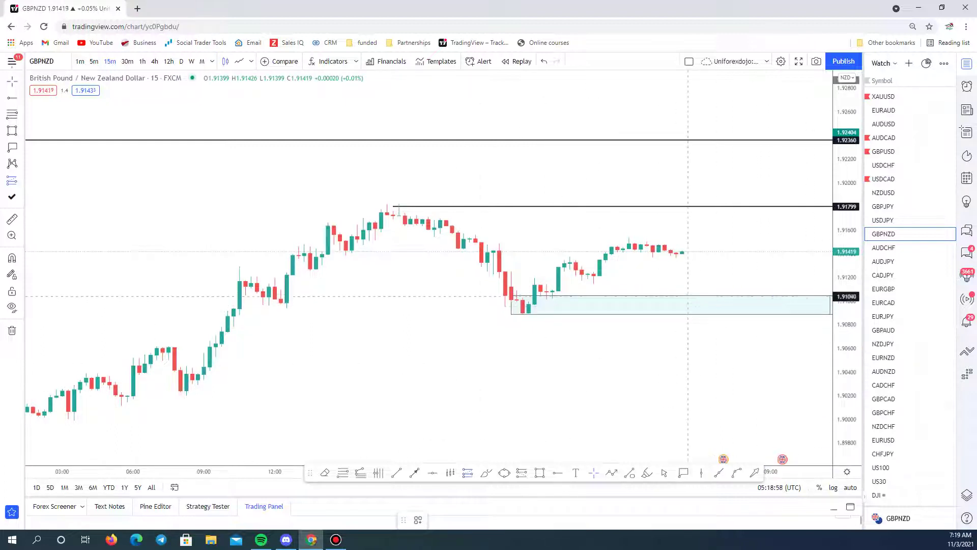
# Step: Place a GBPNZD long at the demand zone, targeting the swing high with stop just below the zone
pyautogui.click(682, 251)
pyautogui.moveTo(682, 251); pyautogui.dragTo(682, 202)
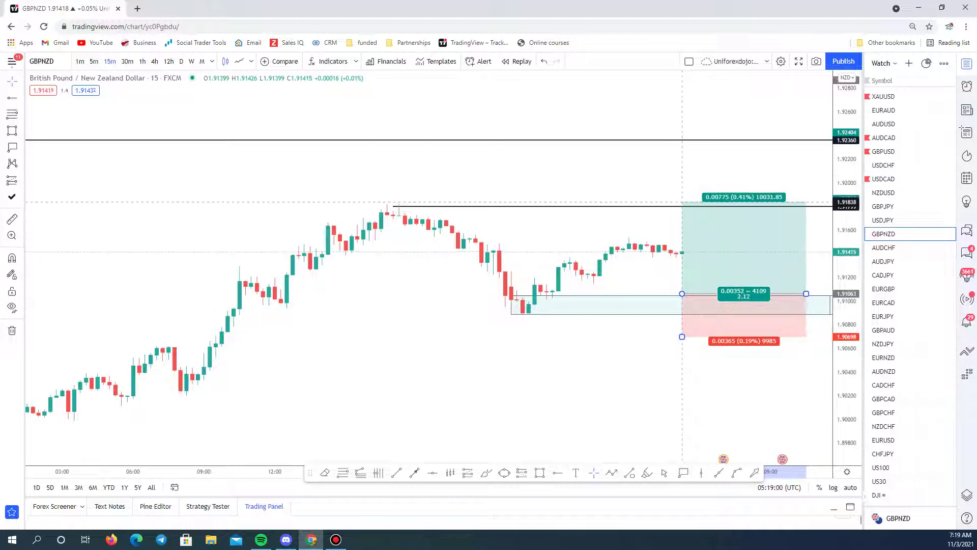
pyautogui.moveTo(681, 336); pyautogui.dragTo(682, 316)
pyautogui.scroll(-5, 582, 154)
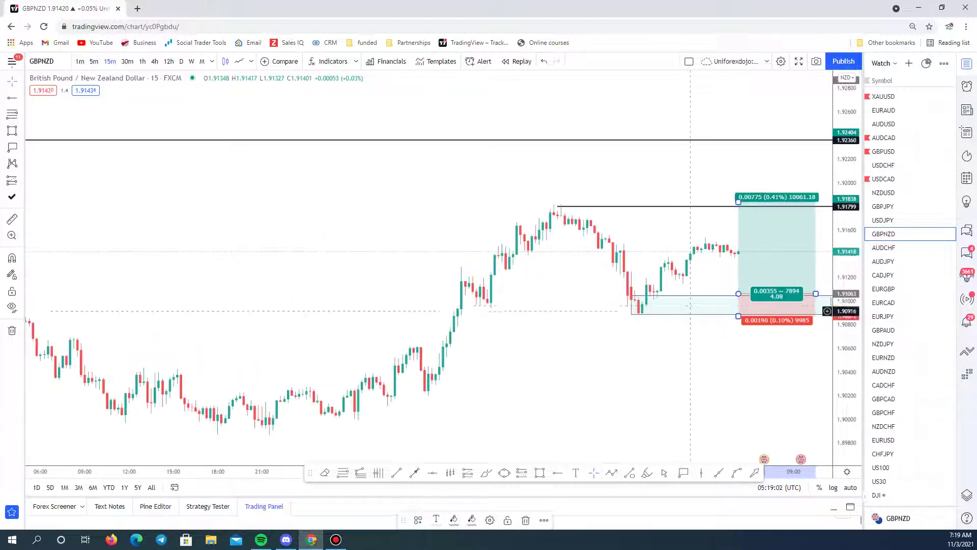
pyautogui.moveTo(581, 154); pyautogui.dragTo(719, 159)
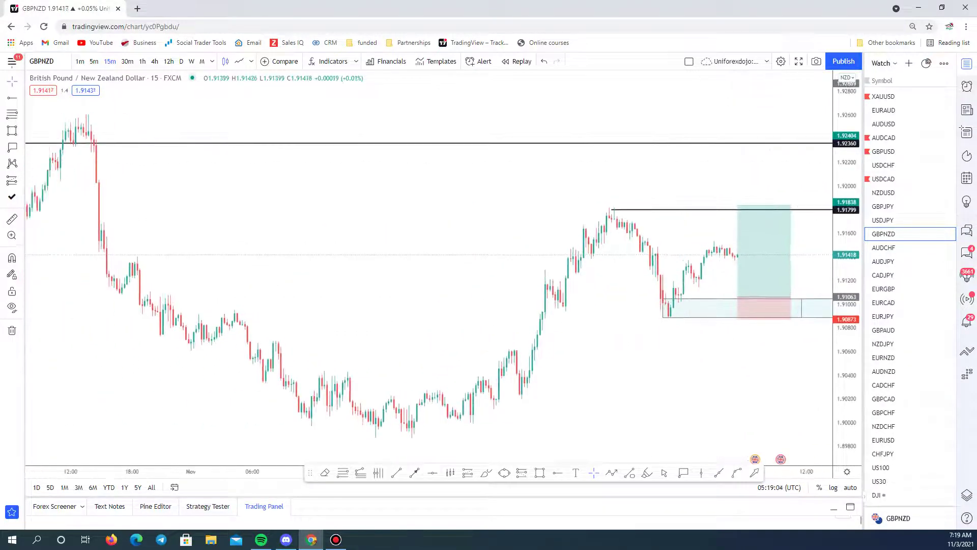
pyautogui.scroll(3, 719, 159)
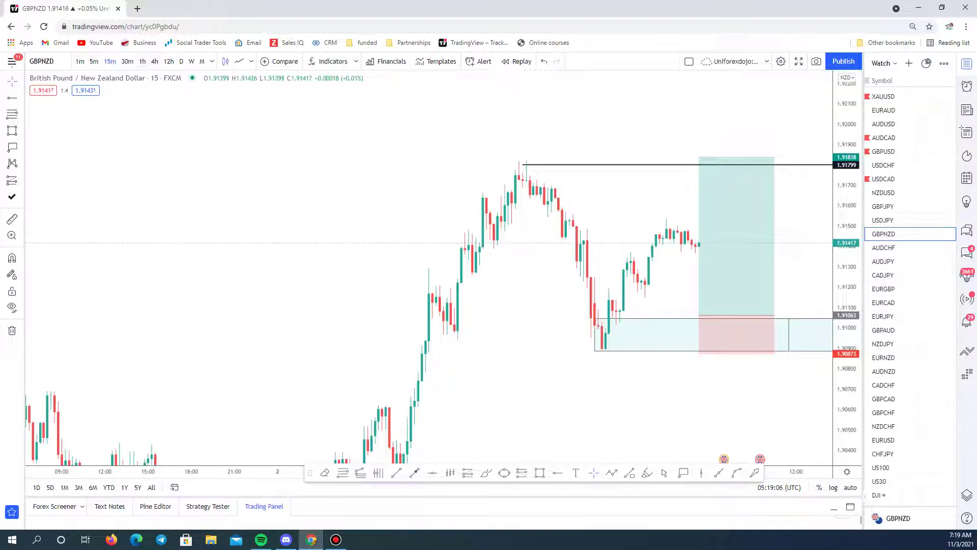
# Step: Return to the 1-hour chart and flag GBPNZD red in the watchlist
pyautogui.click(143, 62)
pyautogui.scroll(5, 778, 352)
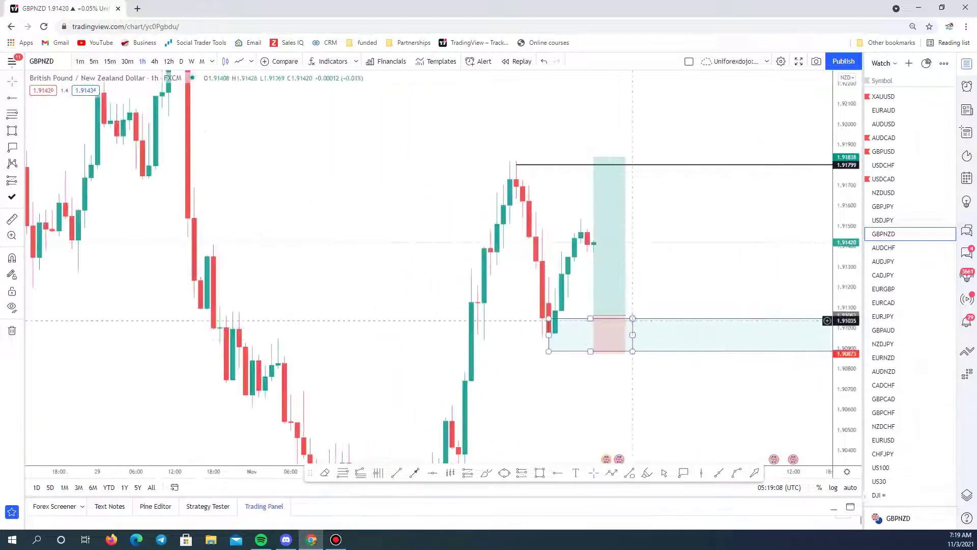
pyautogui.moveTo(576, 266)
pyautogui.mouseDown()
pyautogui.moveTo(807, 244)
pyautogui.moveTo(597, 270)
pyautogui.moveTo(680, 239)
pyautogui.moveTo(567, 237)
pyautogui.mouseUp()
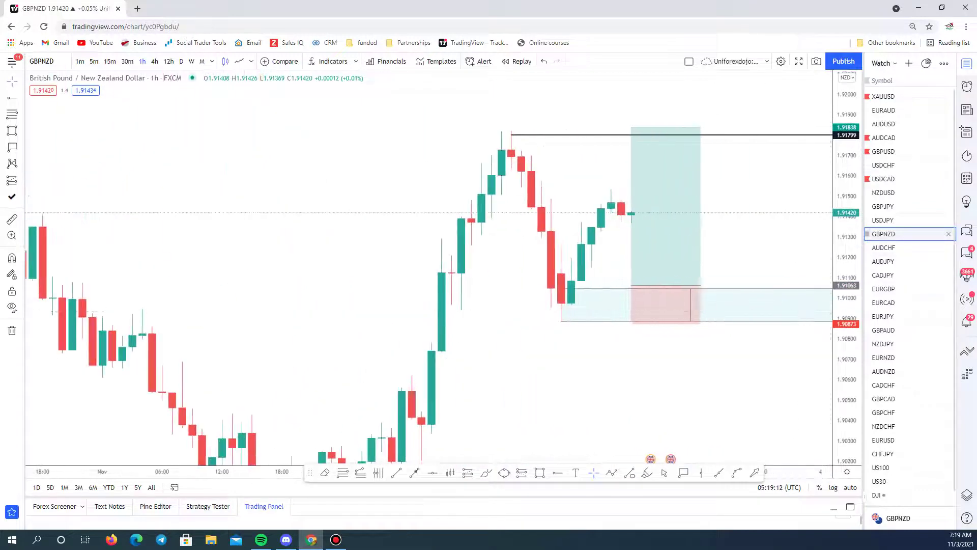
pyautogui.click(867, 233)
# Step: Add price labels at the 1.91065 entry and 1.90869 stop
pyautogui.click(683, 472)
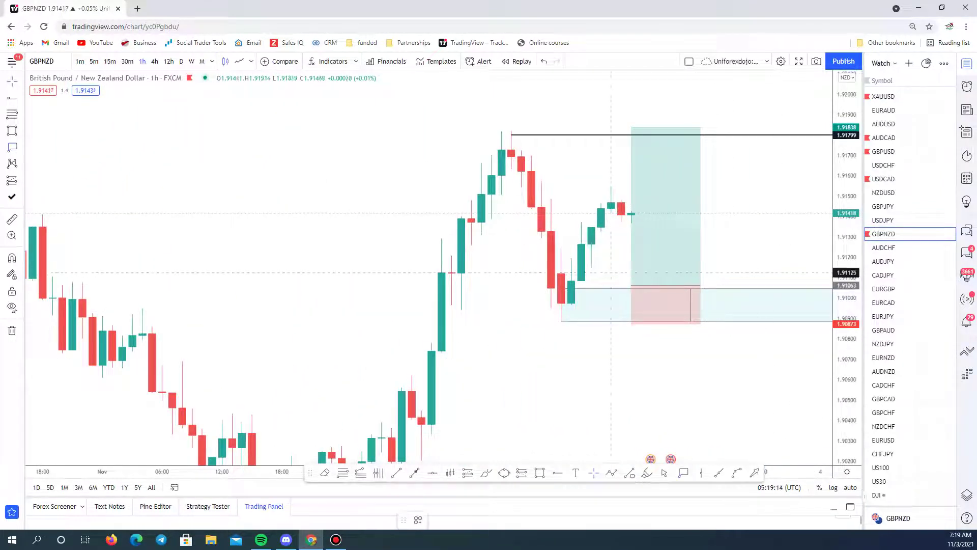
pyautogui.click(631, 285)
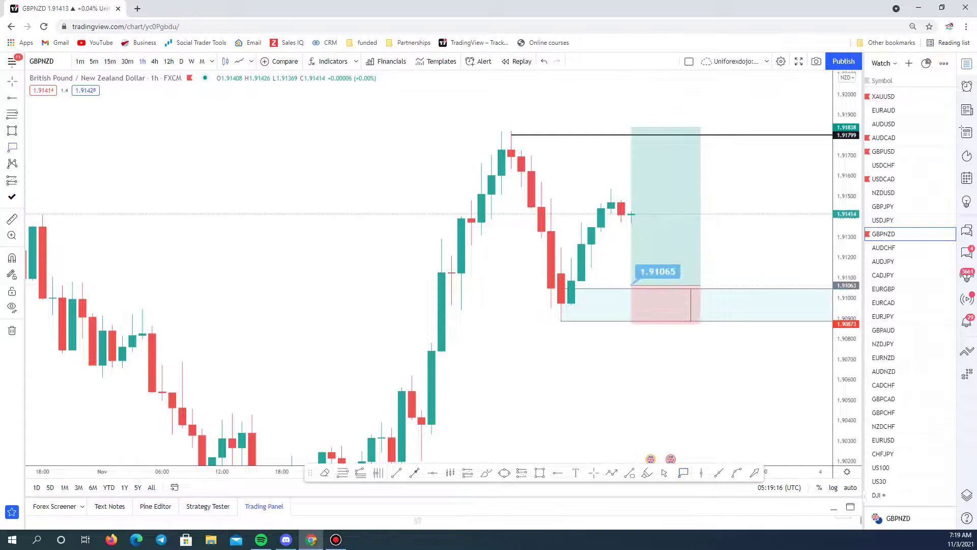
pyautogui.click(631, 324)
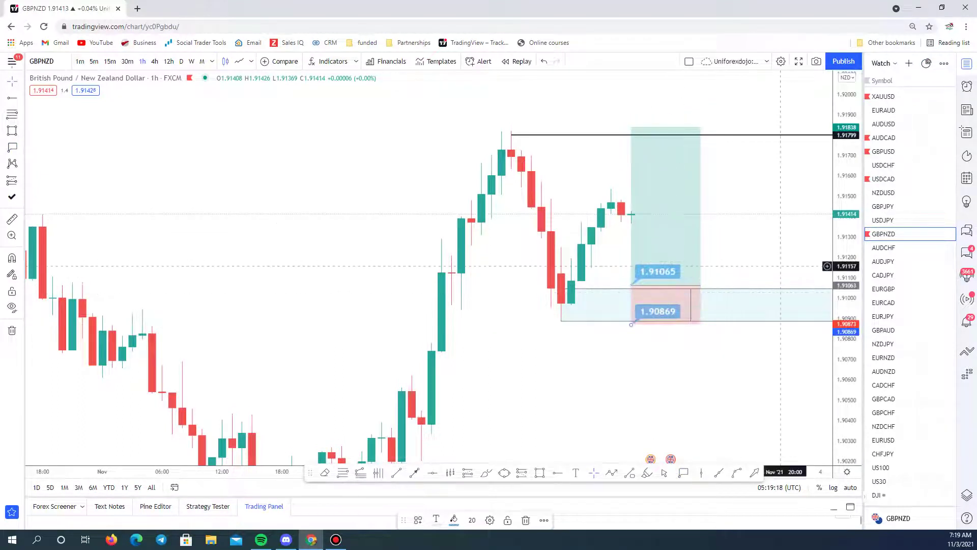